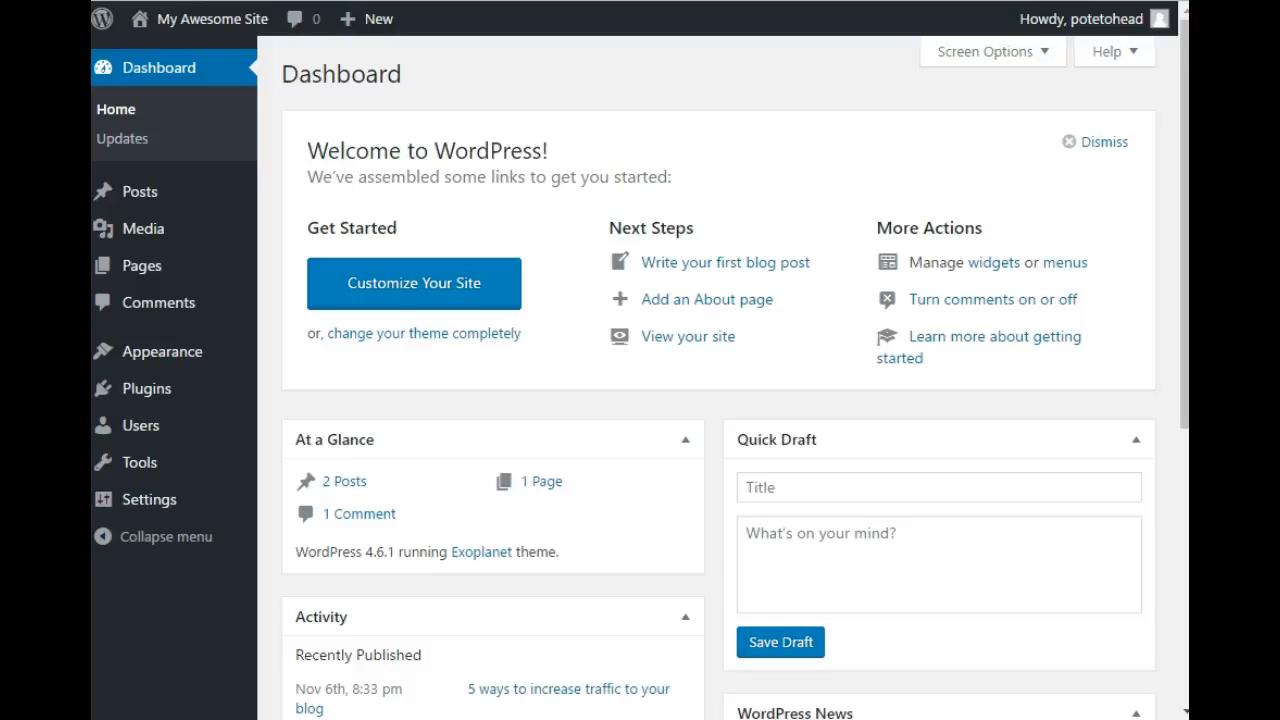
- Open the site's general settings and allow anyone to register as a member
mouse_move(171, 500)
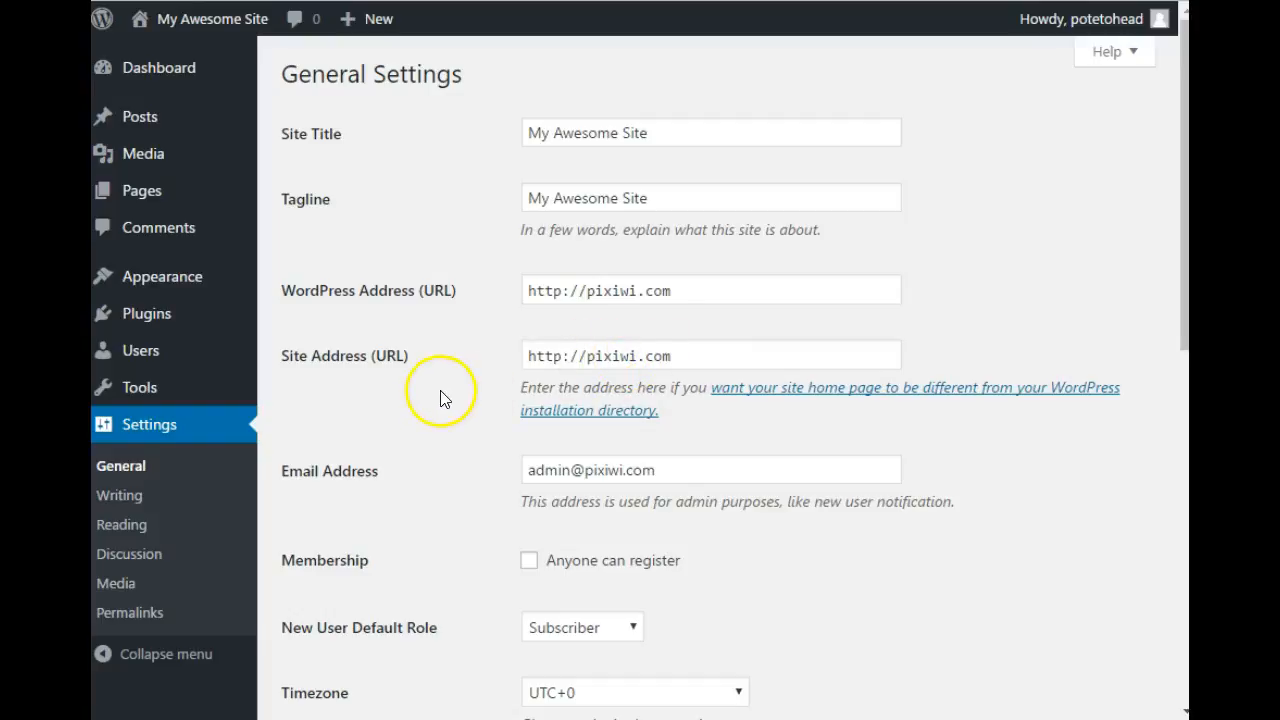
scroll(443, 391, "down", 4)
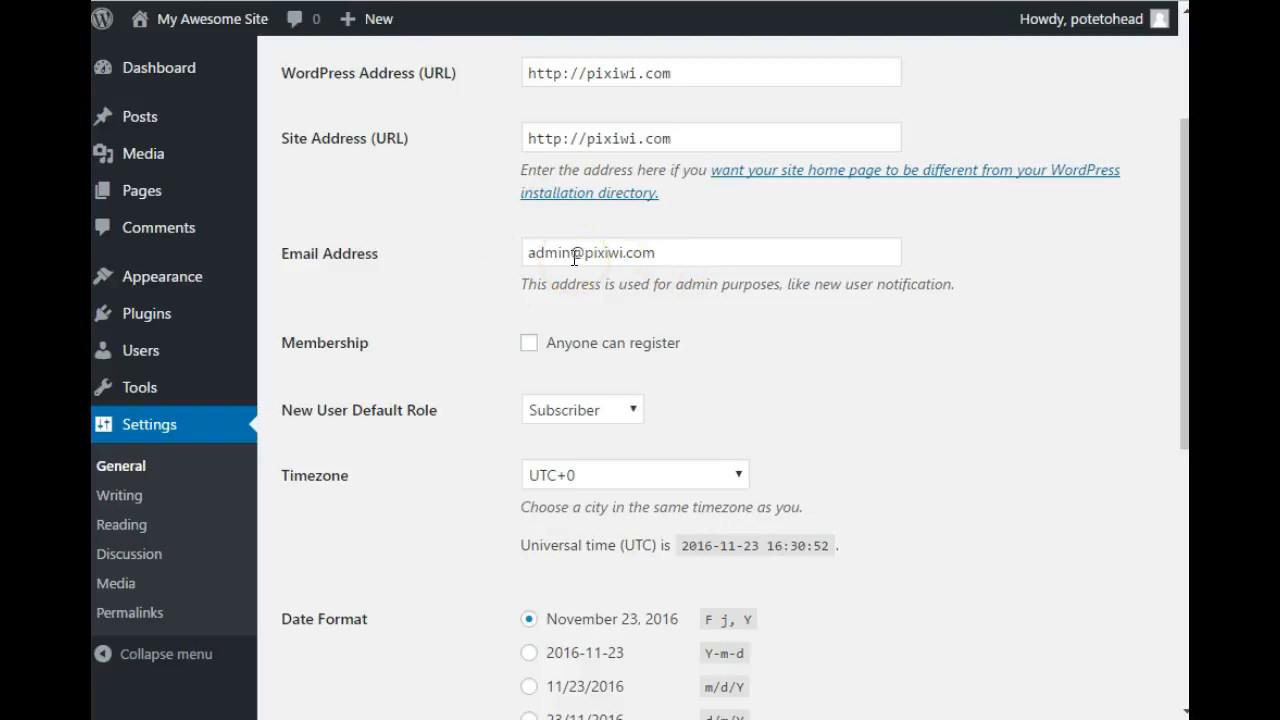
left_click(529, 345)
- Review the roles available for new users and choose Subscriber as the new user default role
scroll(797, 330, "down", 1)
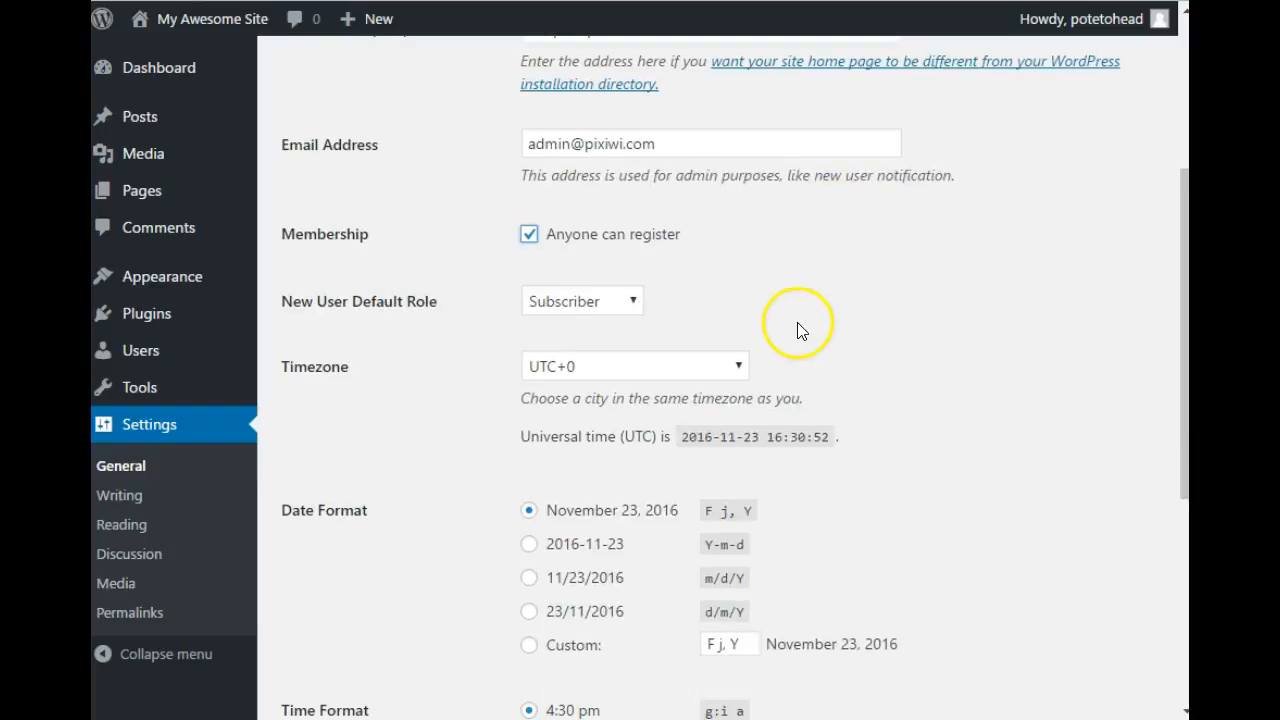
left_click(563, 302)
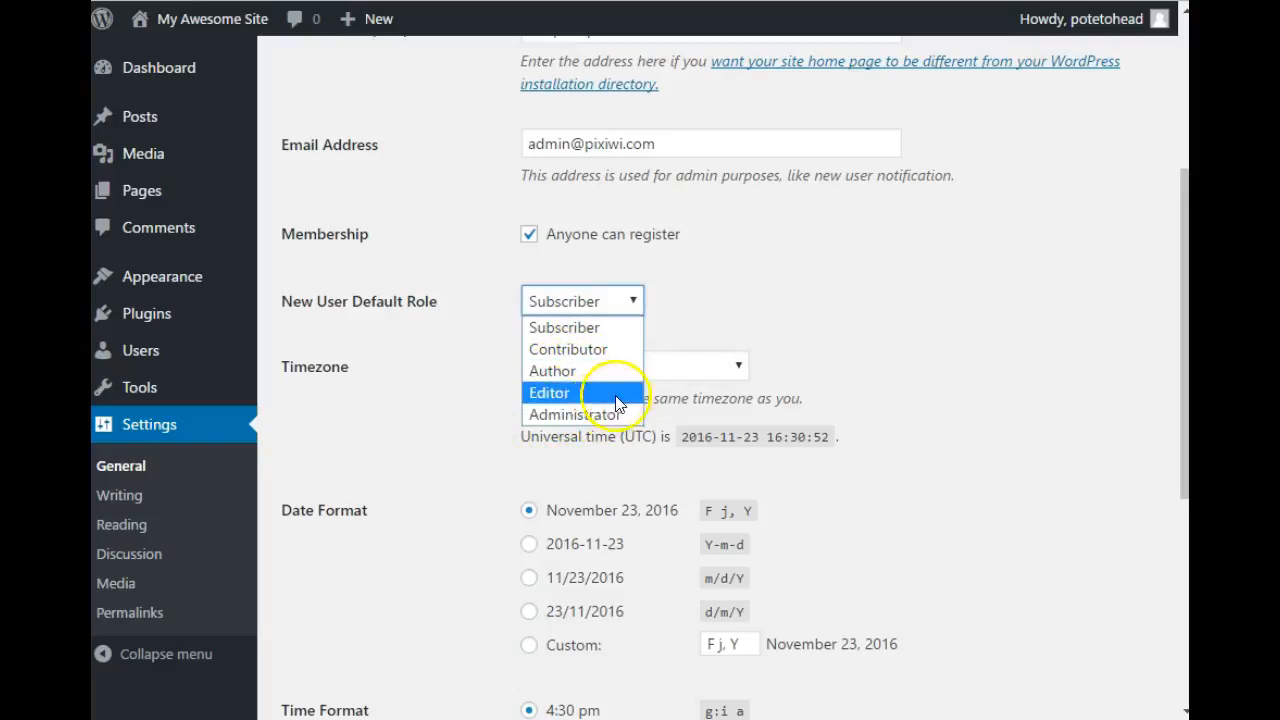
left_click(702, 292)
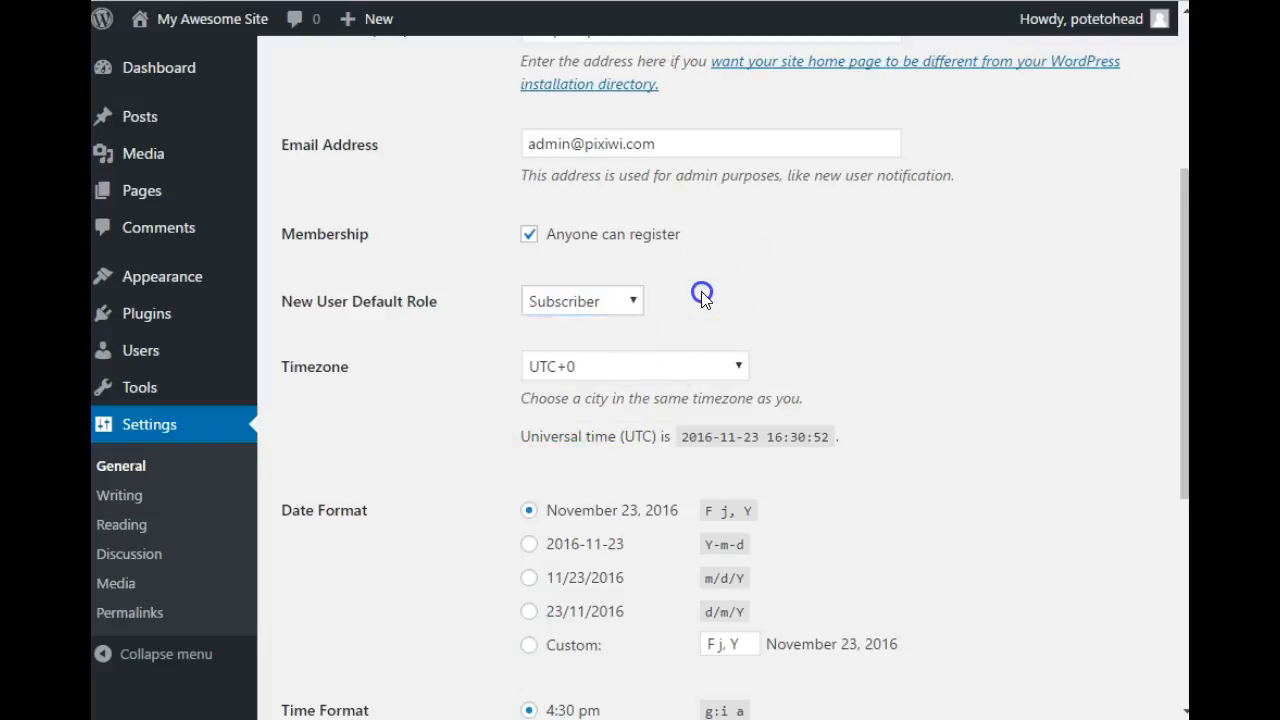
left_click(576, 306)
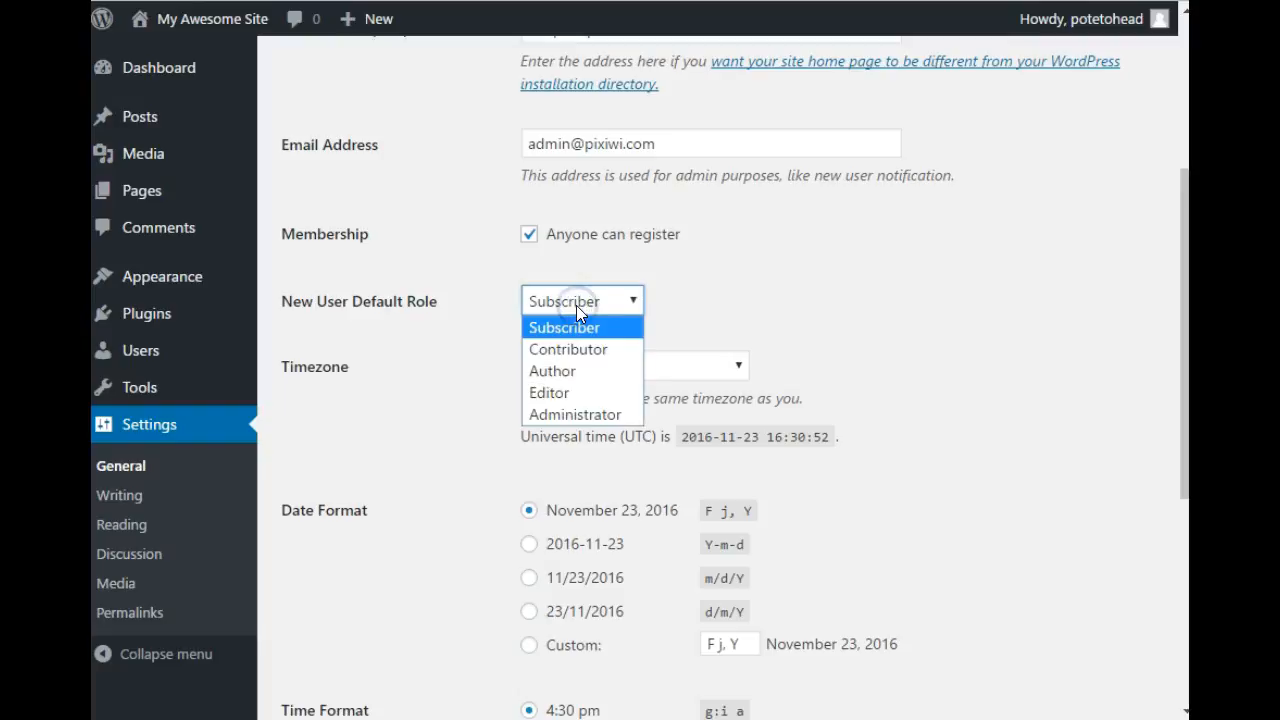
left_click(566, 329)
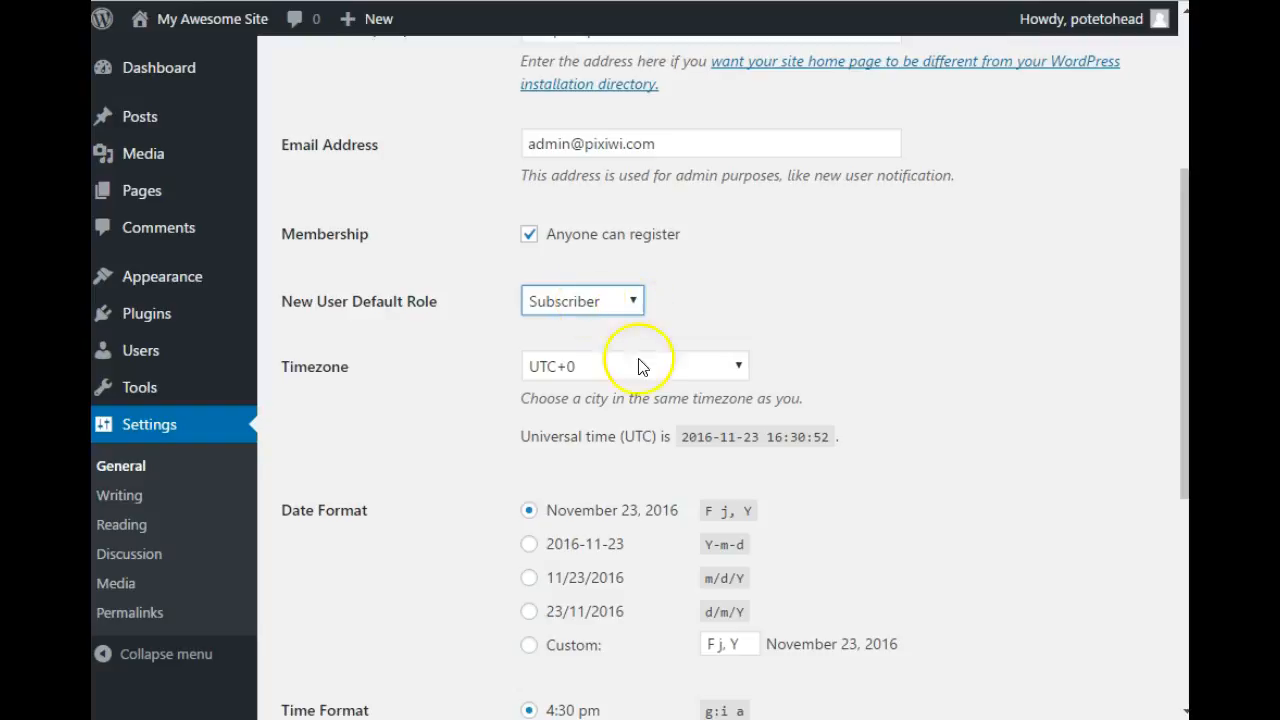
- Set the site's timezone to New York
left_click(609, 370)
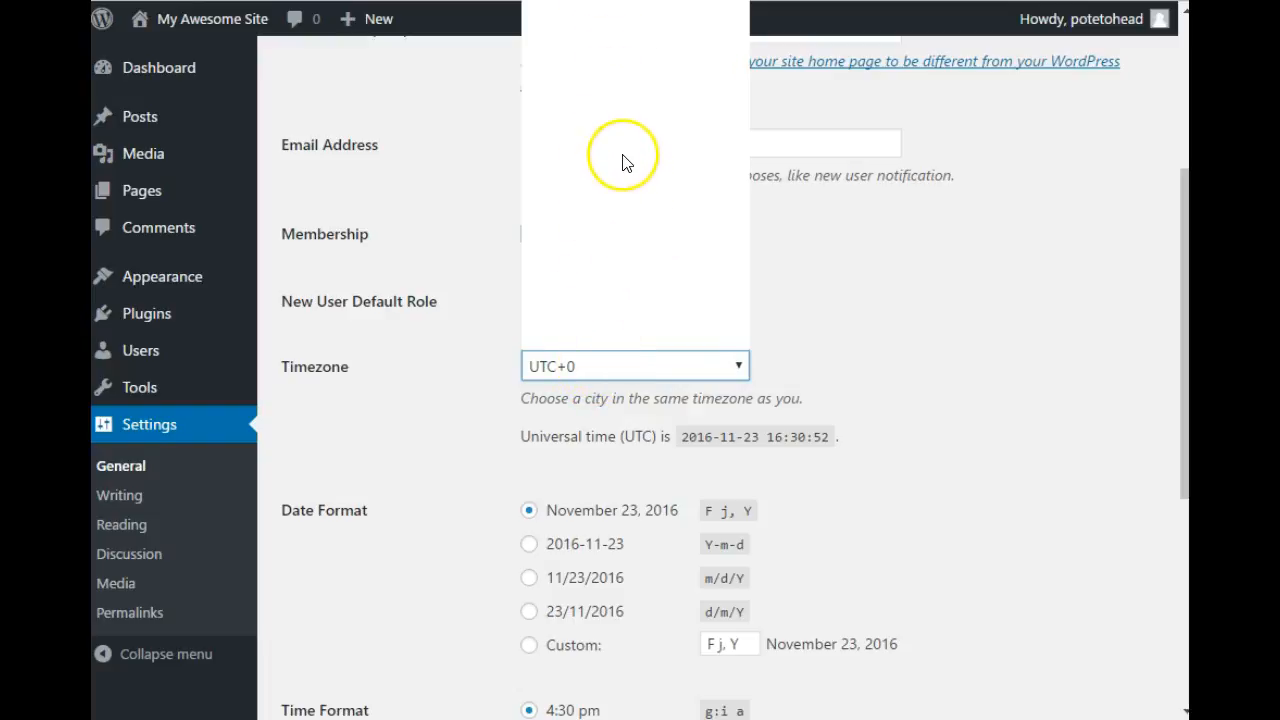
scroll(640, 190, "up", 10)
scroll(643, 197, "up", 20)
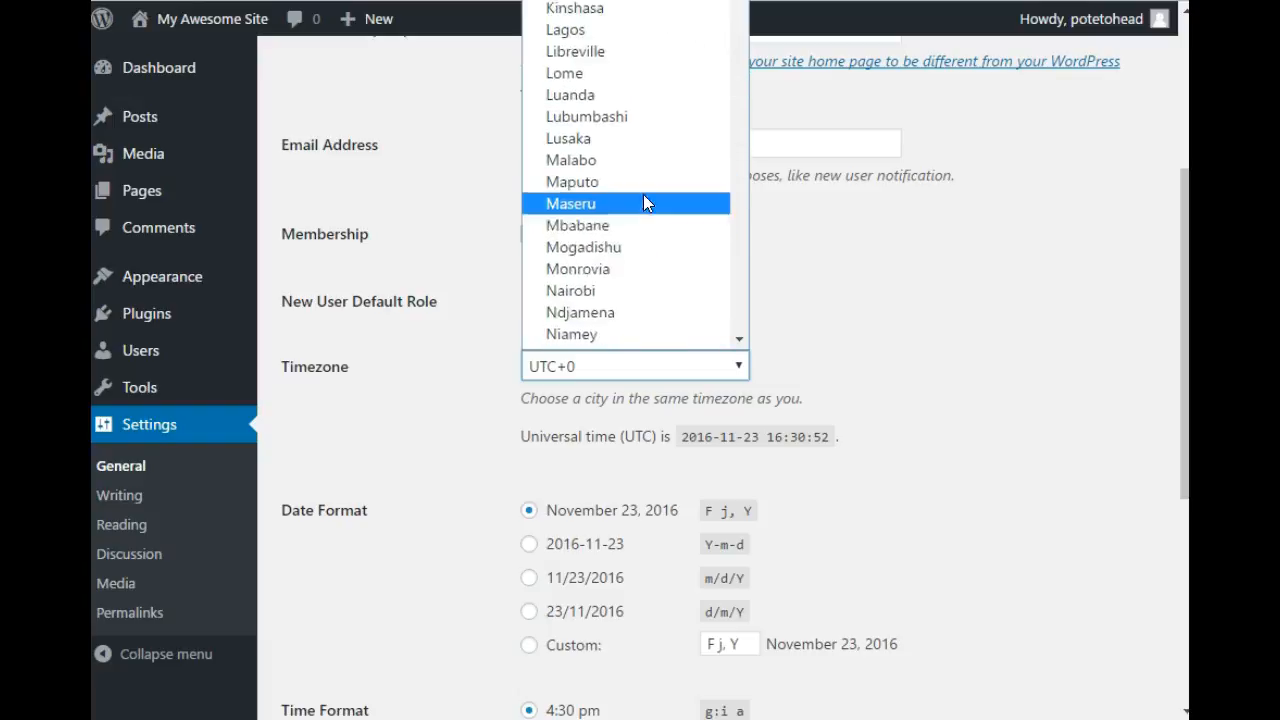
scroll(643, 200, "up", 9)
left_click(585, 375)
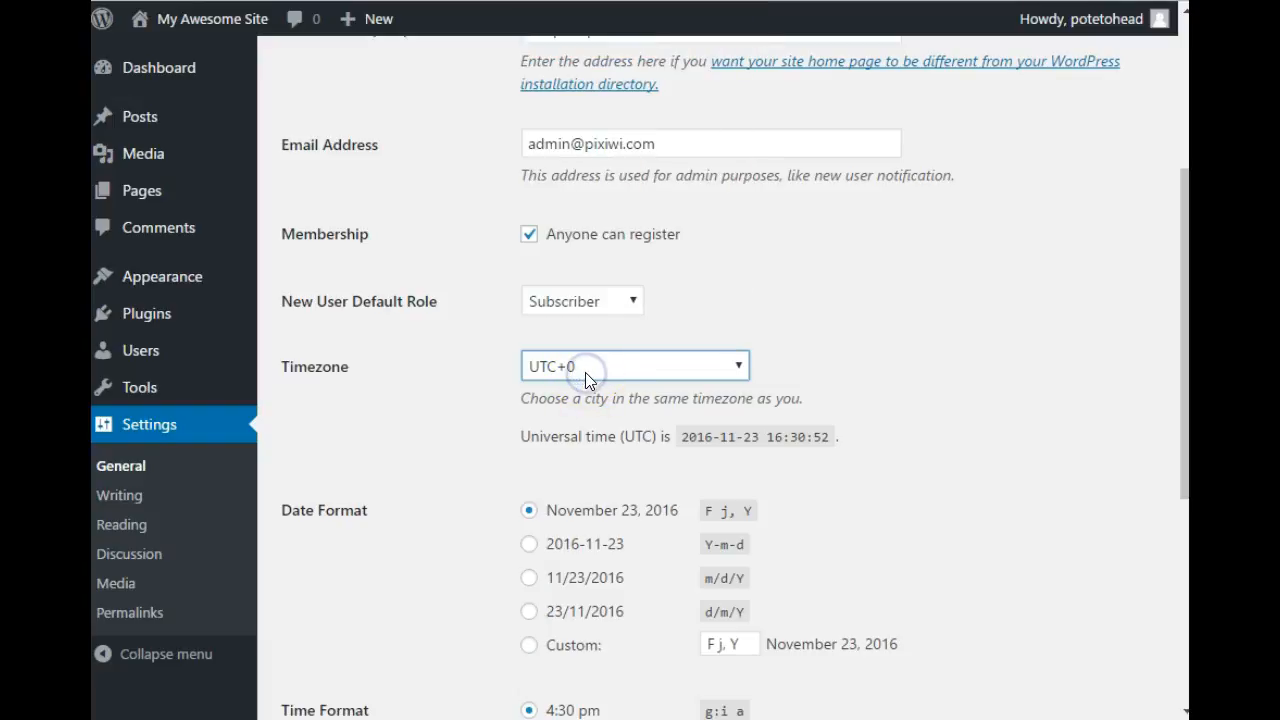
type("new york")
left_click(466, 417)
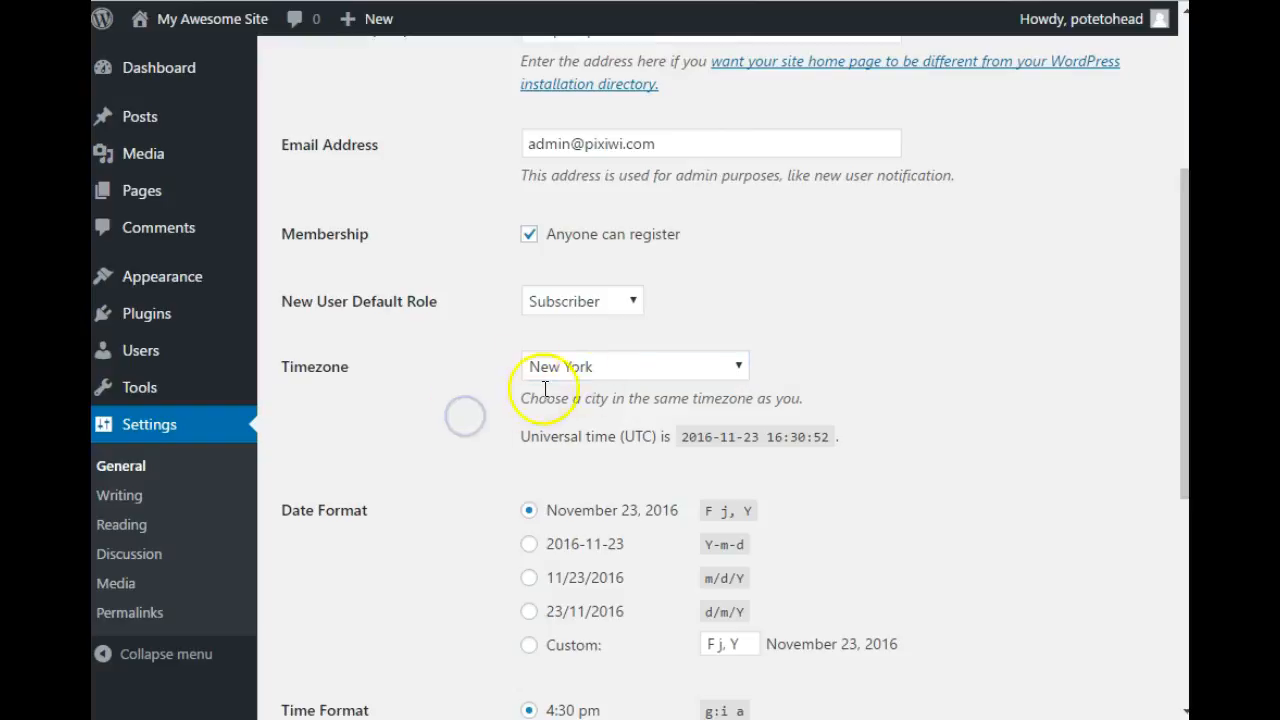
- Review the date and time format choices and the days available for the start of the week
scroll(418, 428, "down", 2)
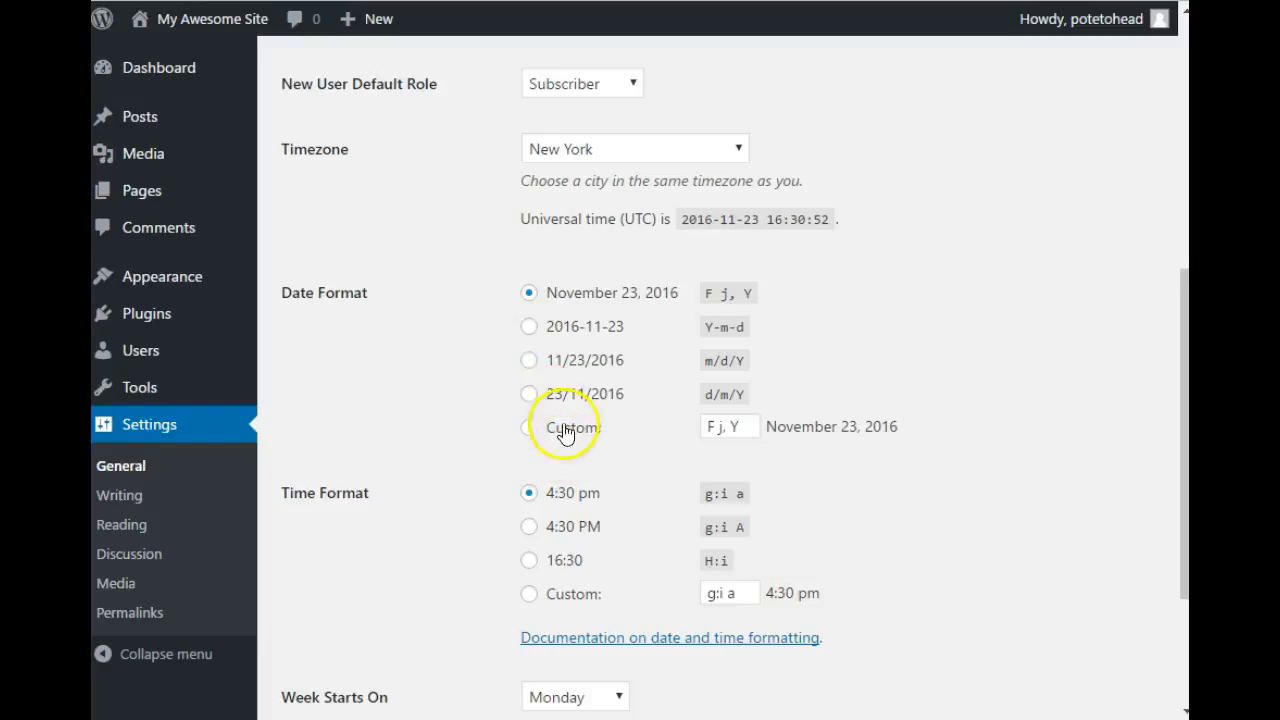
scroll(443, 420, "down", 2)
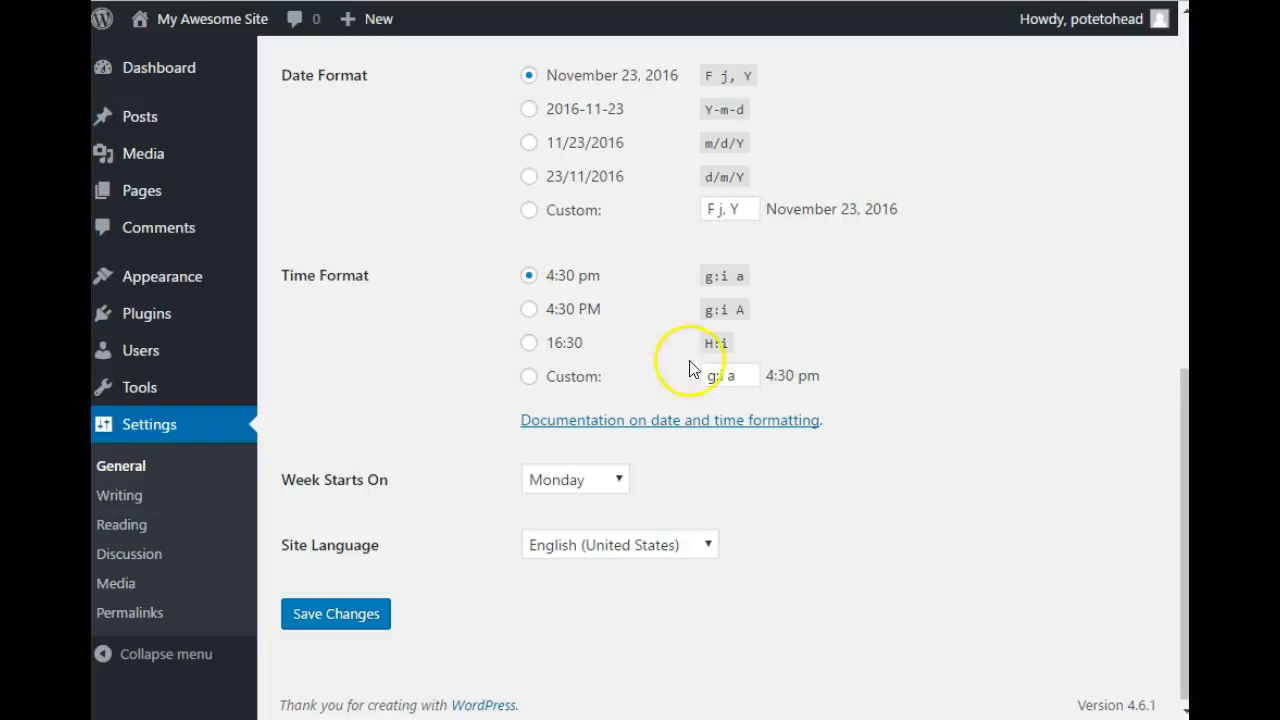
left_click(584, 490)
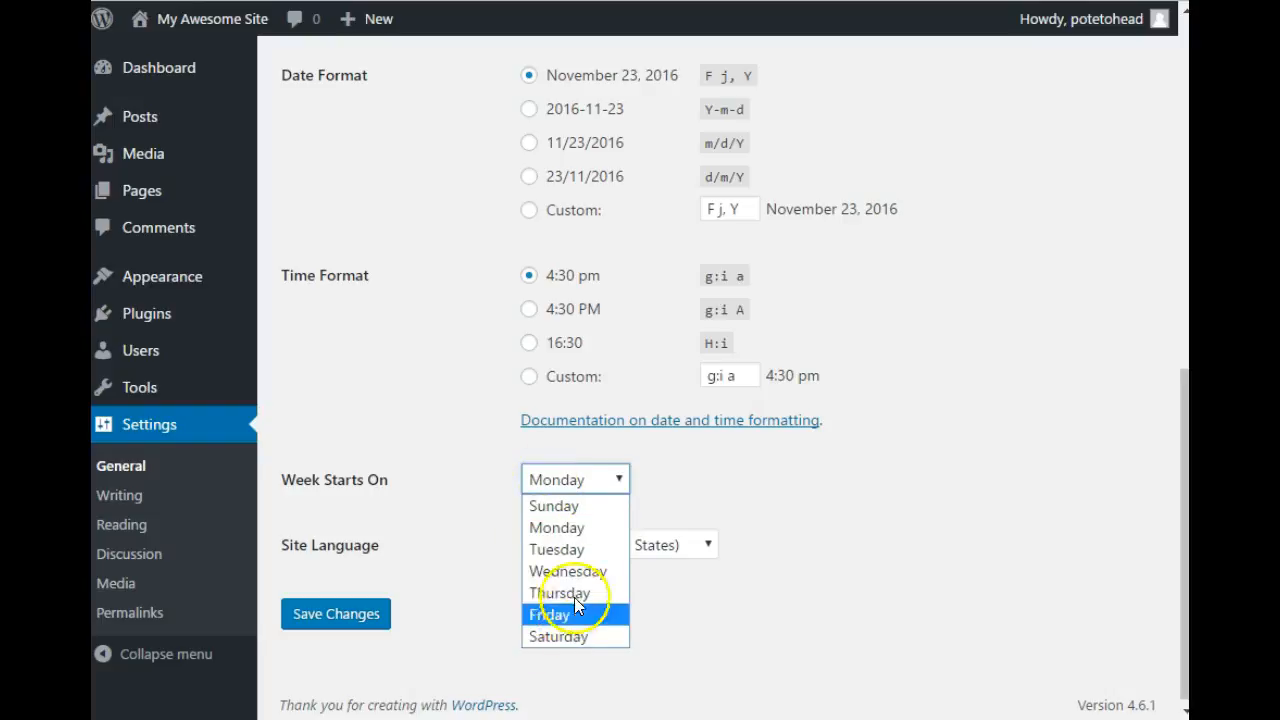
left_click(421, 432)
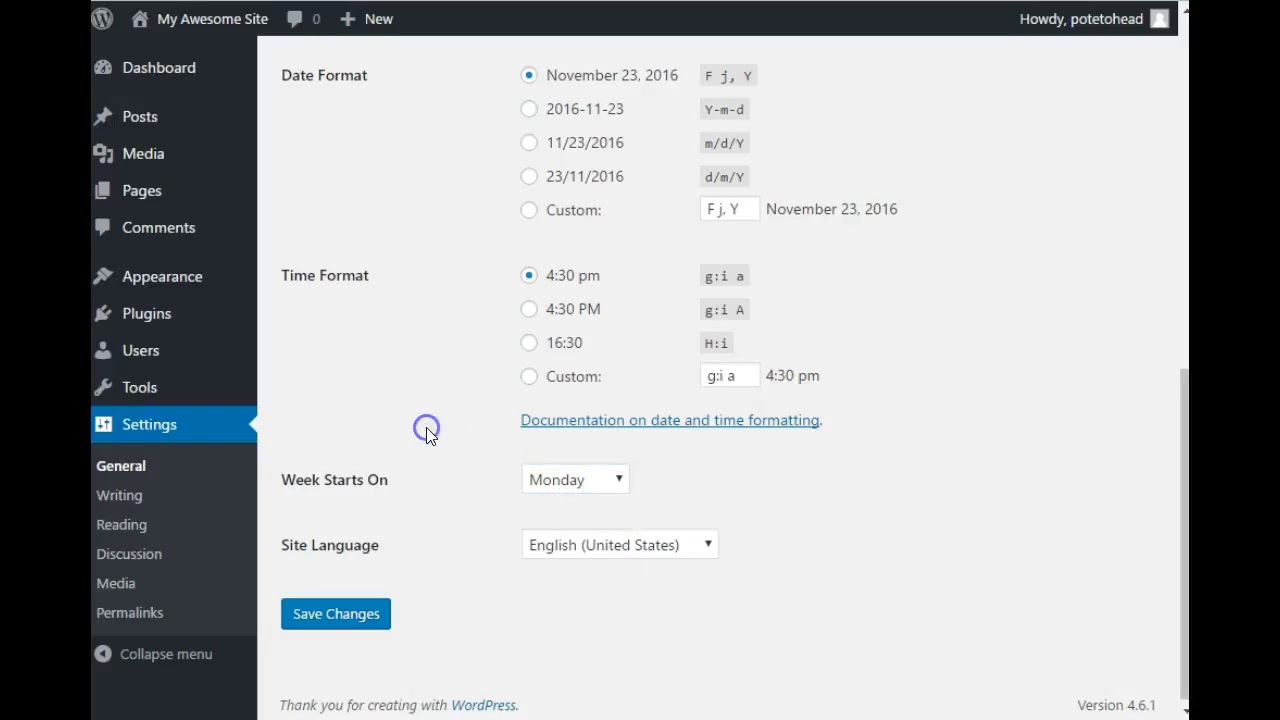
- Browse the available site languages without changing the selection, and look back over the general settings
left_click(595, 544)
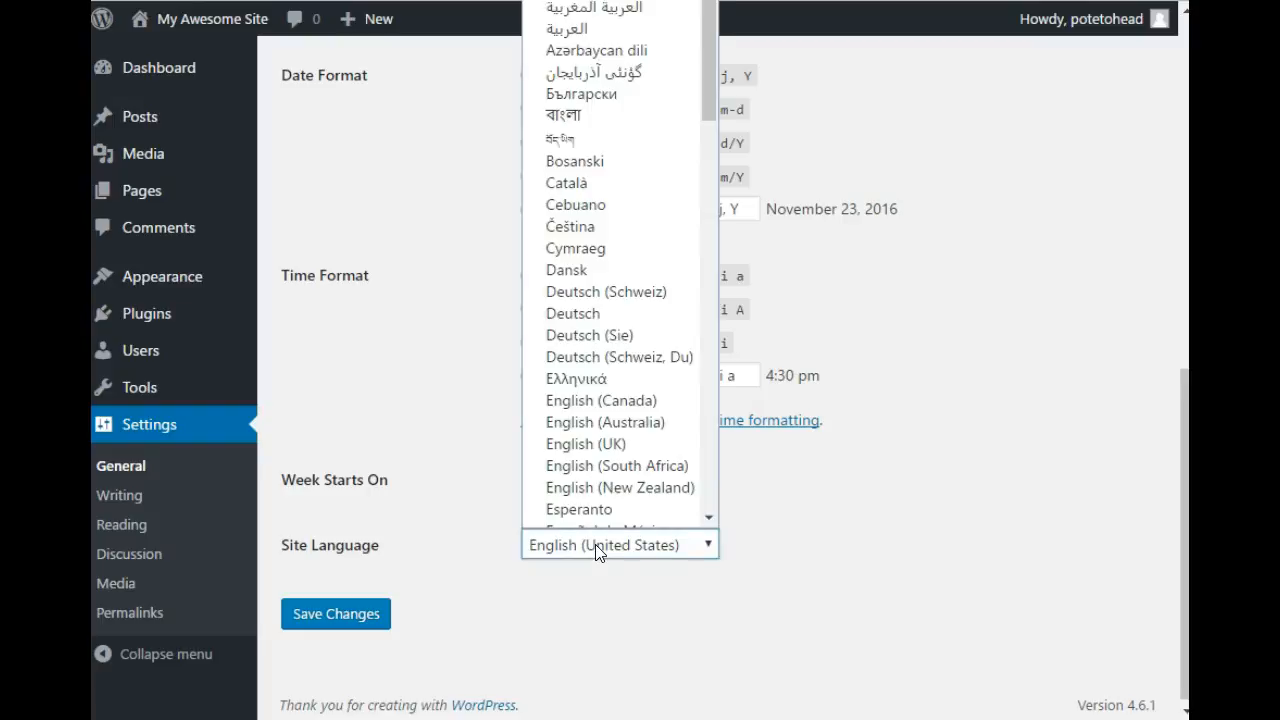
scroll(613, 100, "down", 2)
scroll(620, 130, "down", 10)
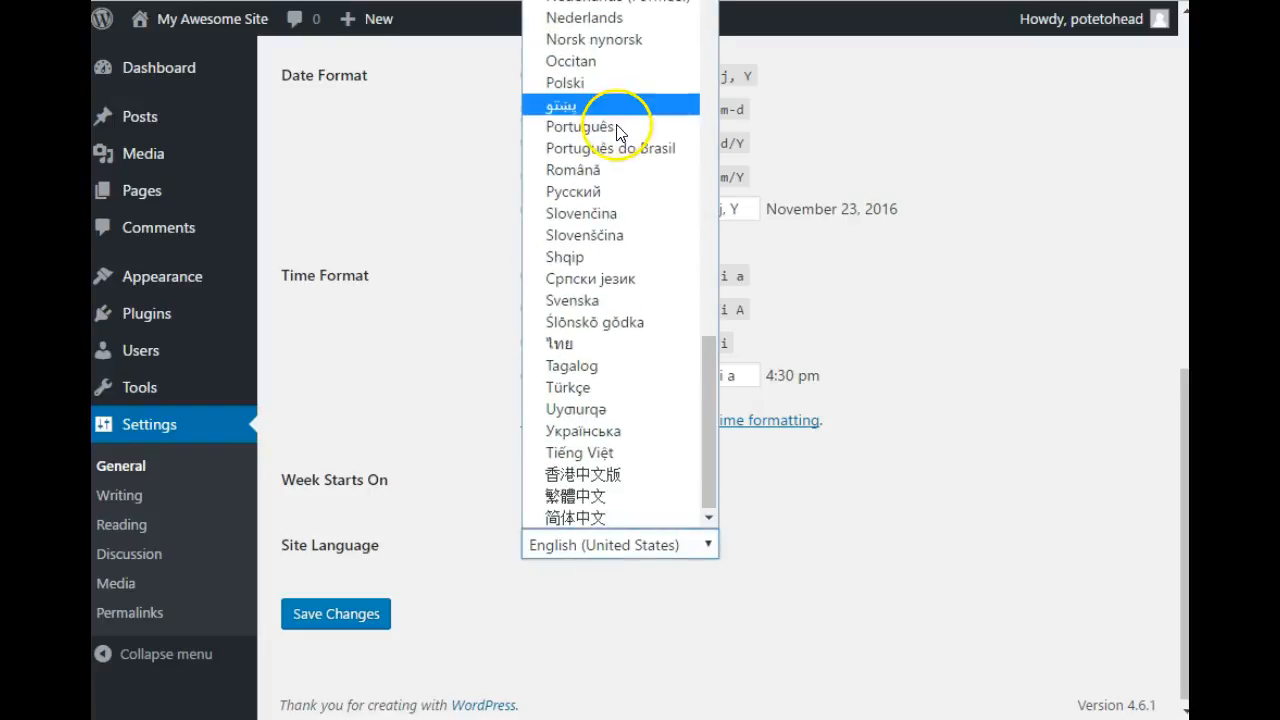
scroll(632, 292, "up", 12)
scroll(628, 292, "up", 1)
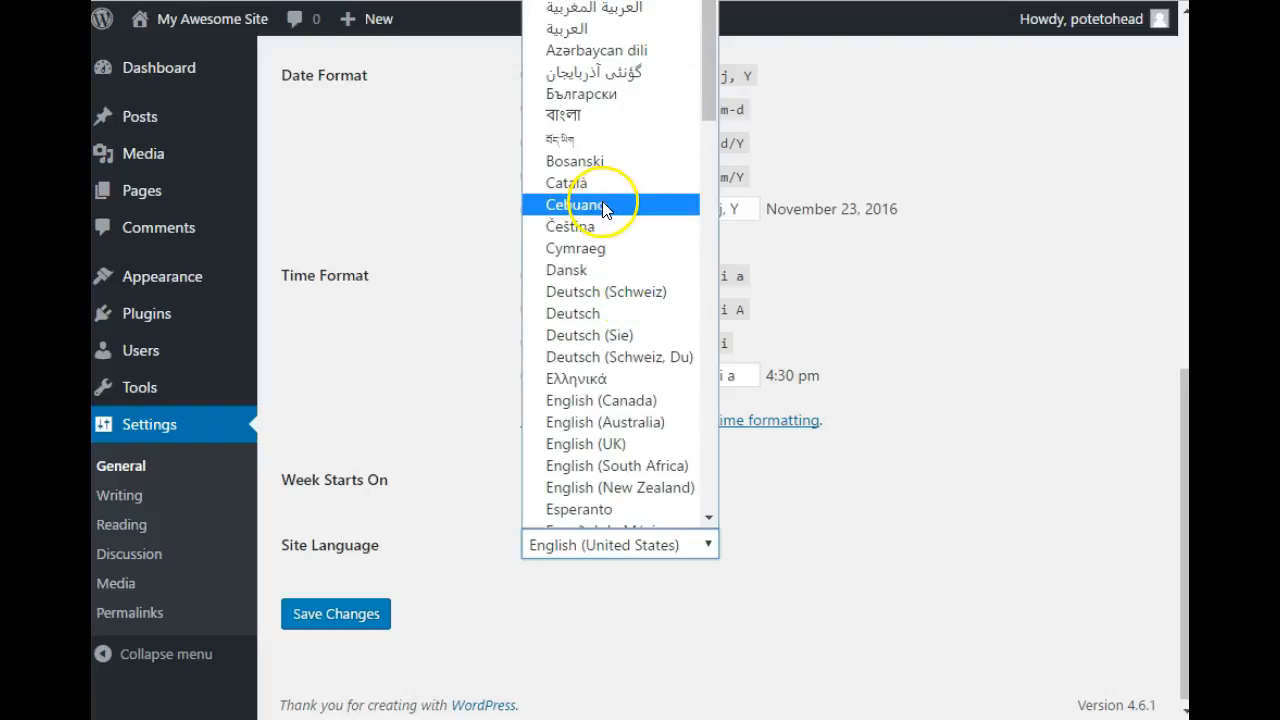
left_click(446, 432)
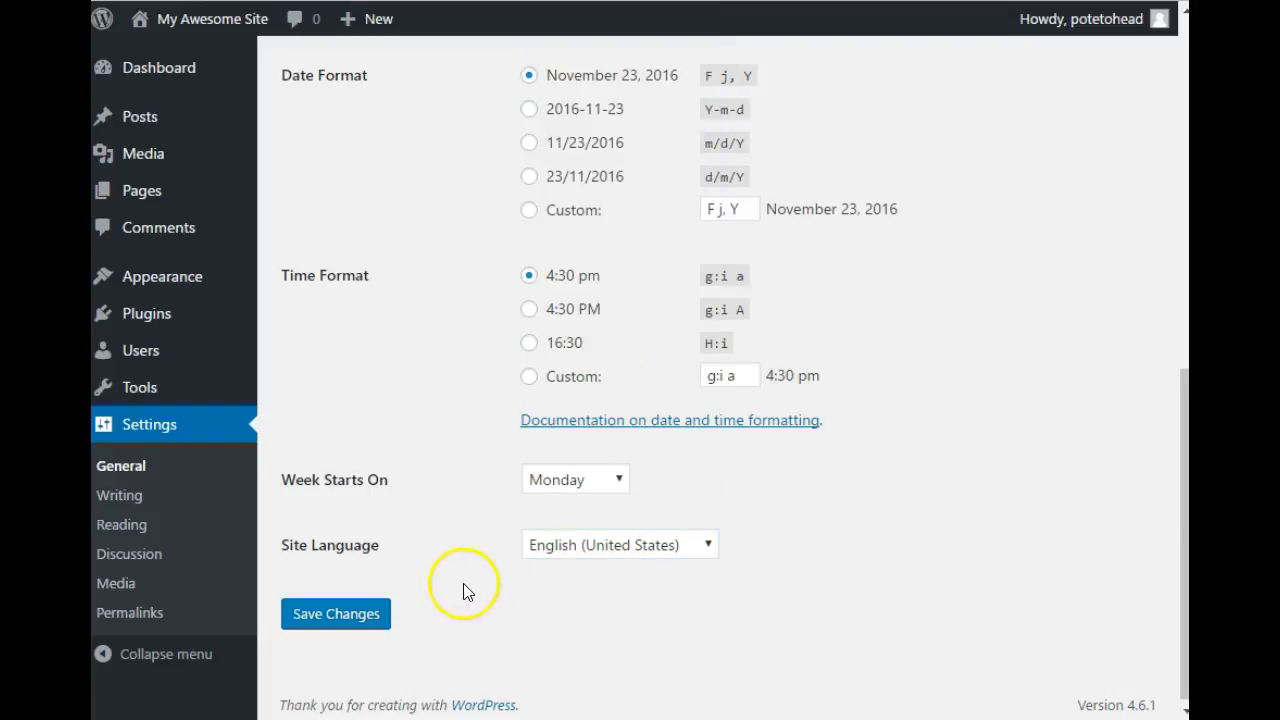
scroll(441, 329, "up", 4)
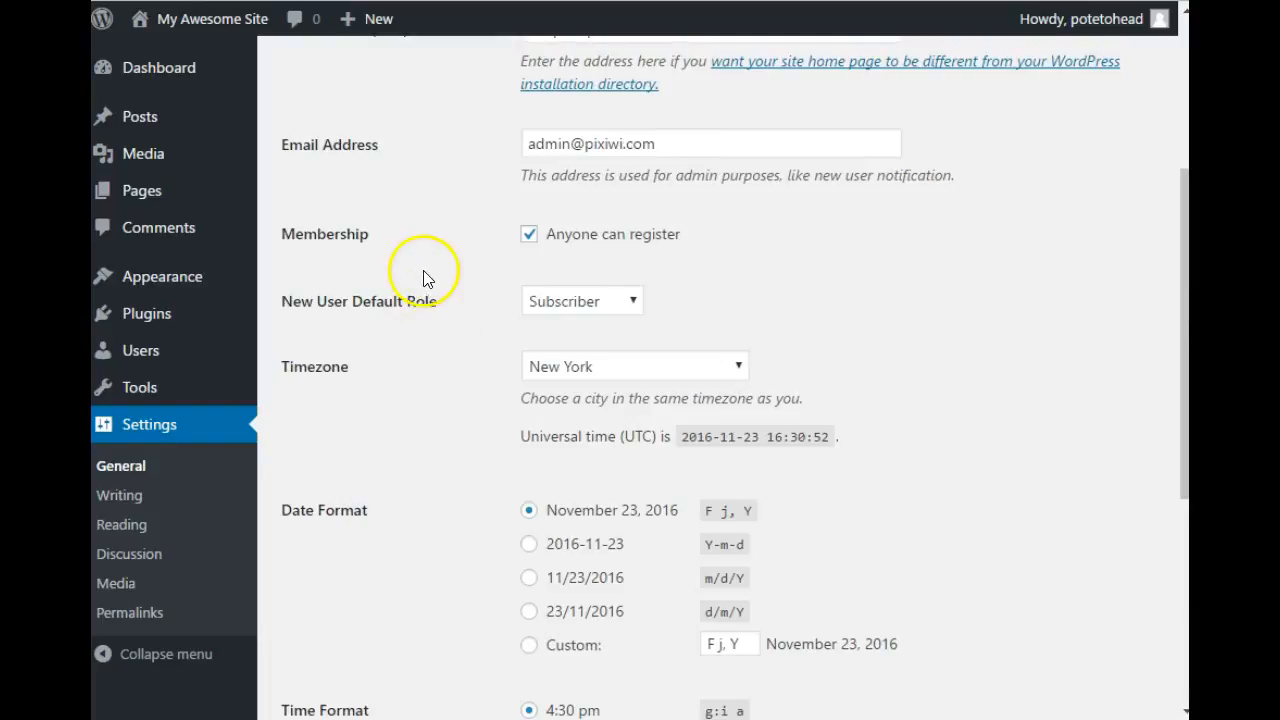
scroll(424, 280, "up", 3)
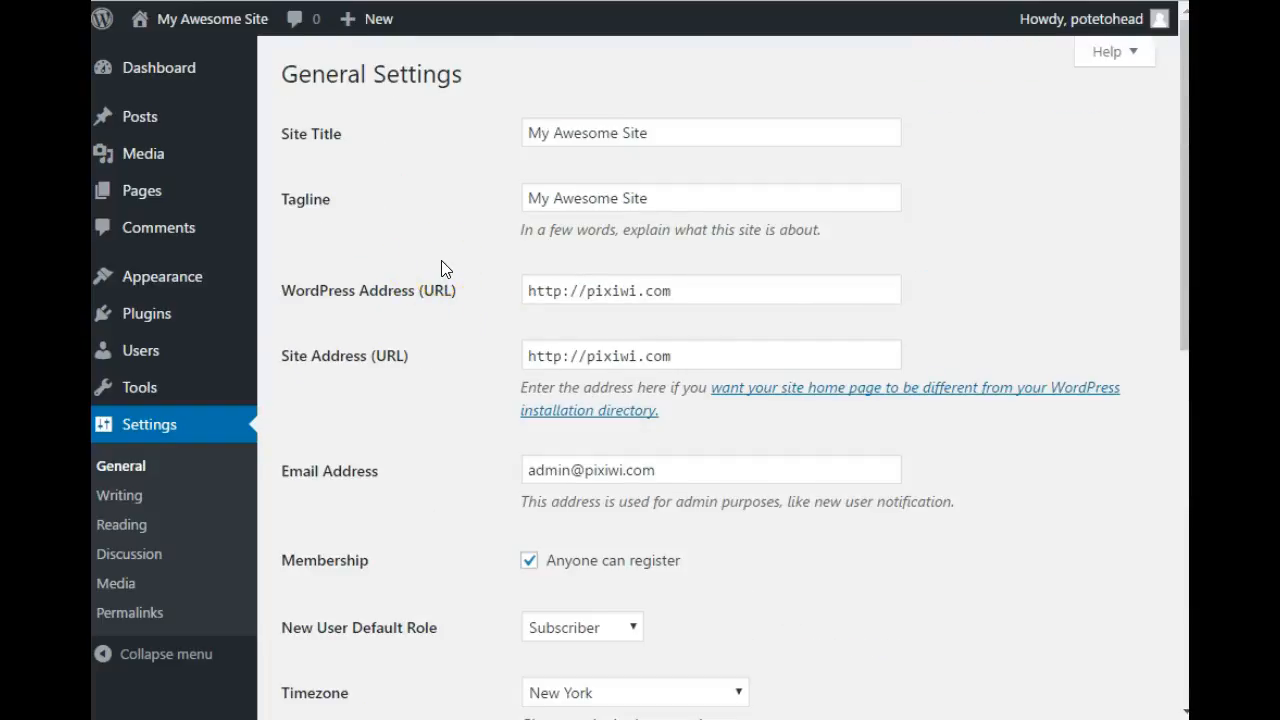
scroll(441, 262, "down", 3)
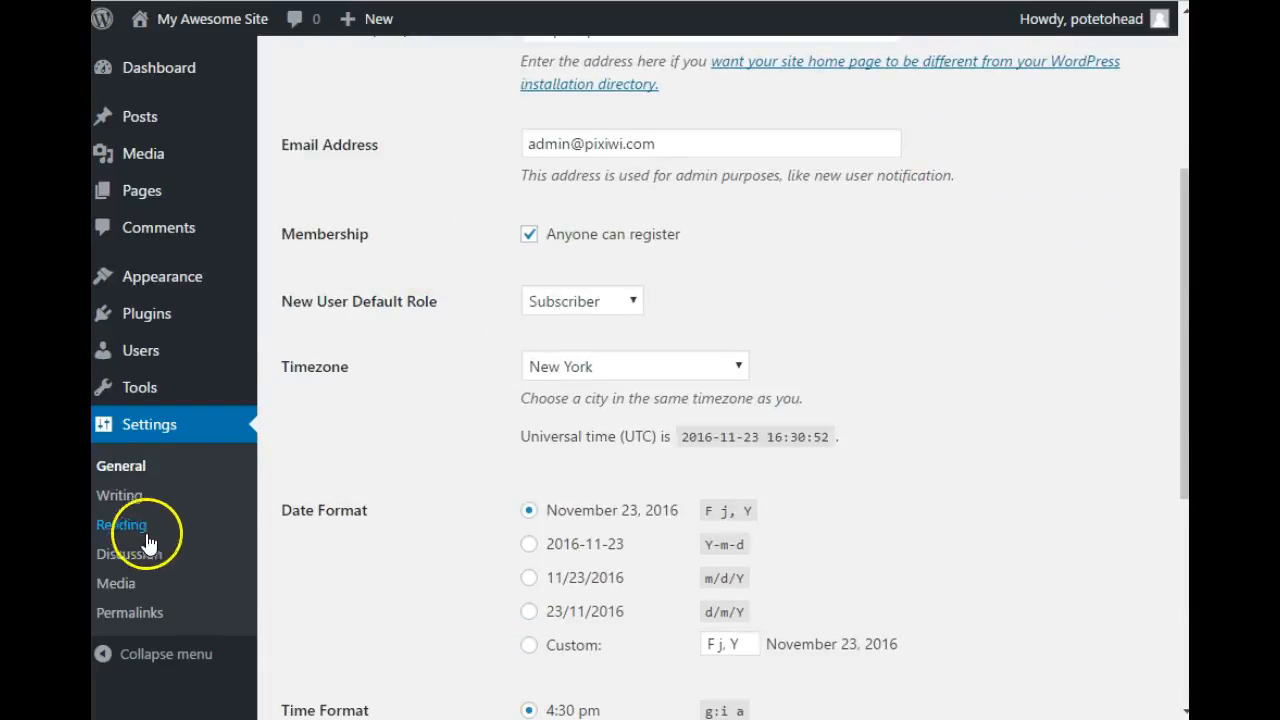
- Open the writing settings and review the choices for default post category and default post format
left_click(118, 502)
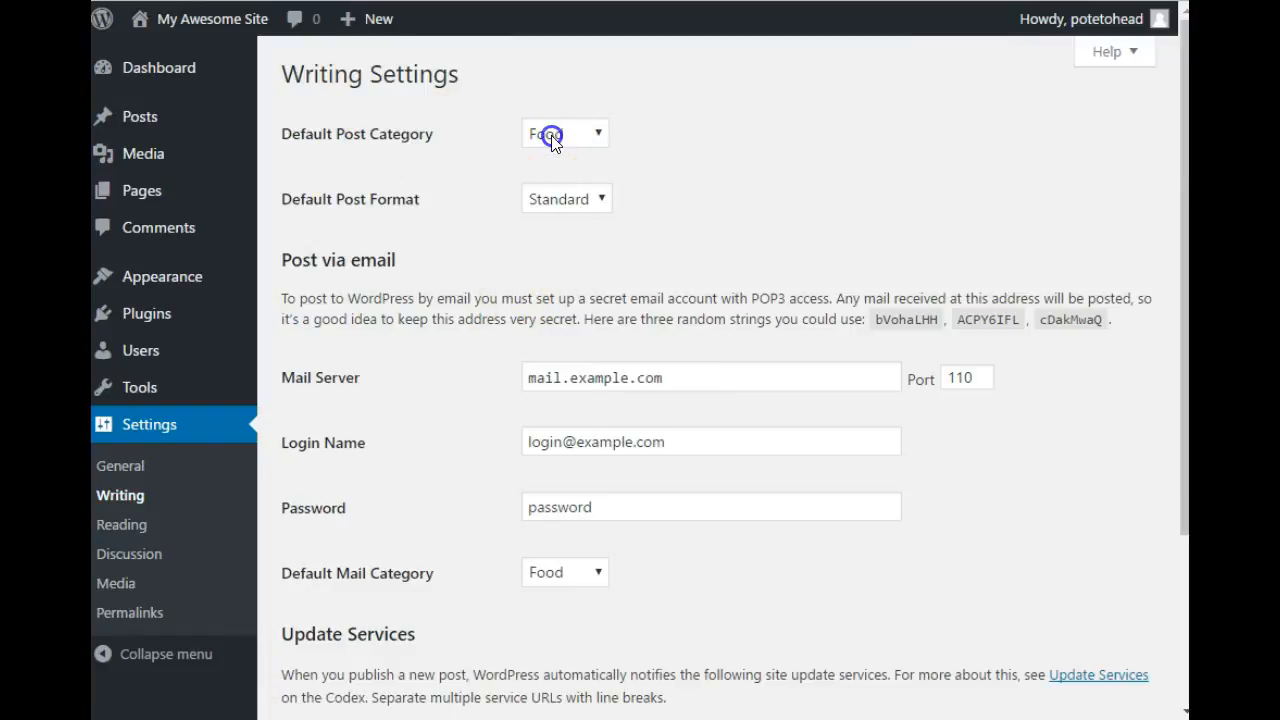
left_click(552, 140)
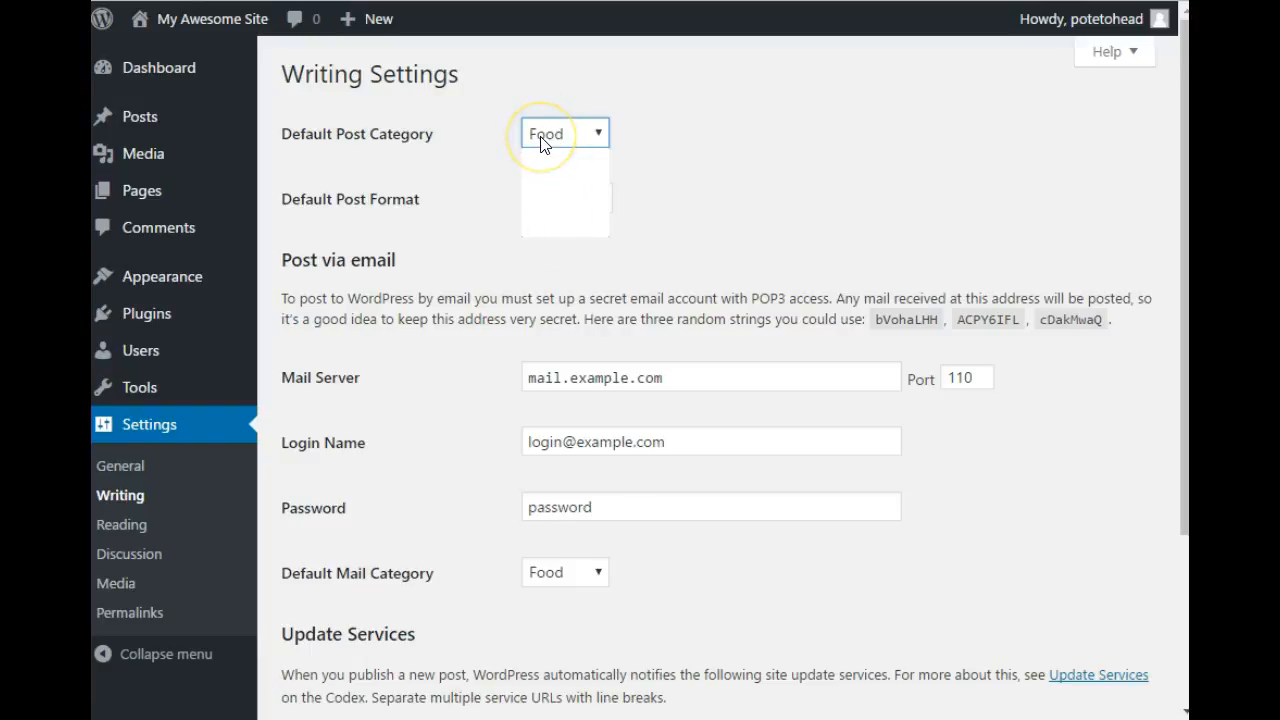
left_click(449, 153)
left_click(554, 204)
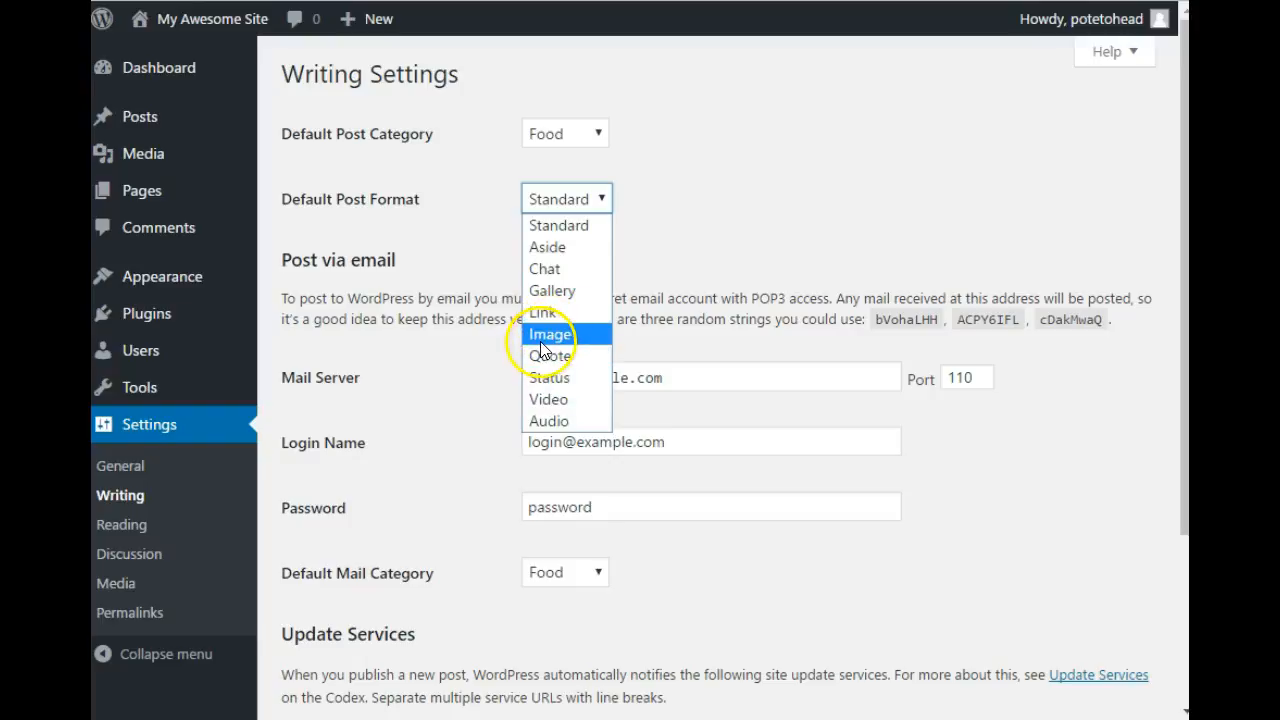
left_click(794, 220)
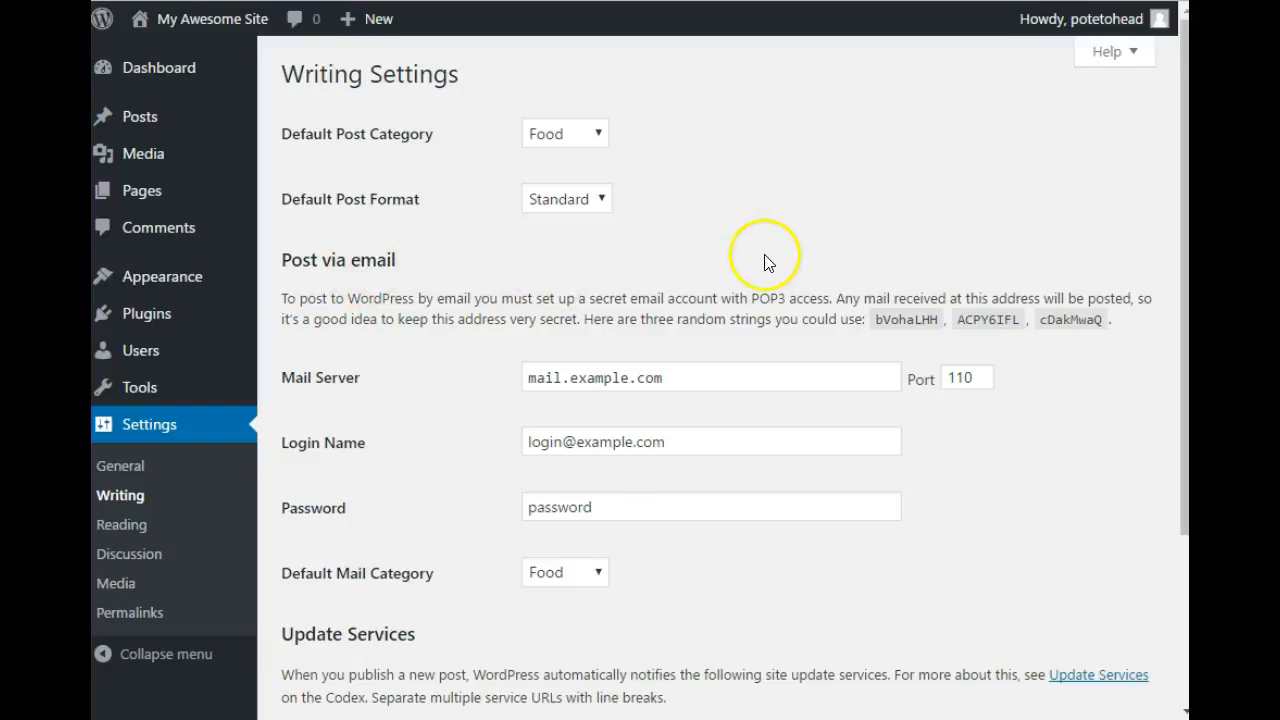
- Examine the post via email settings, including the port, mail server and default mail category
scroll(770, 300, "down", 1)
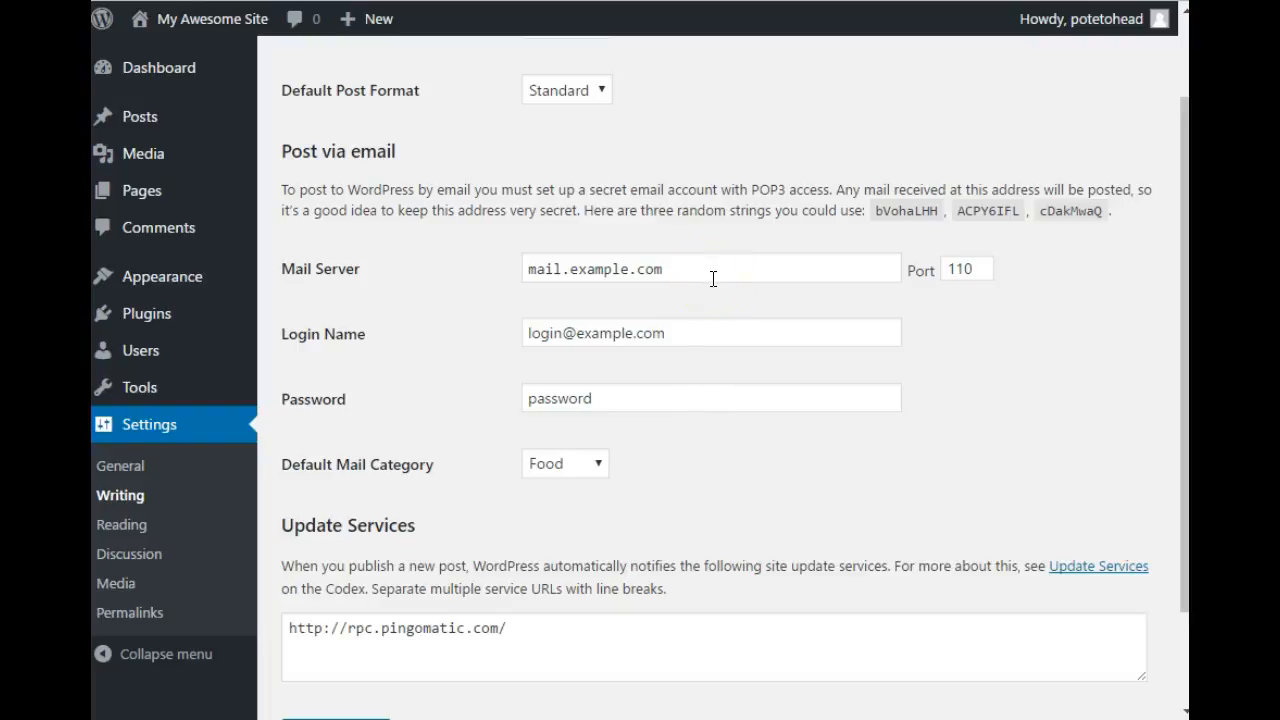
left_click_drag(984, 268, 921, 284)
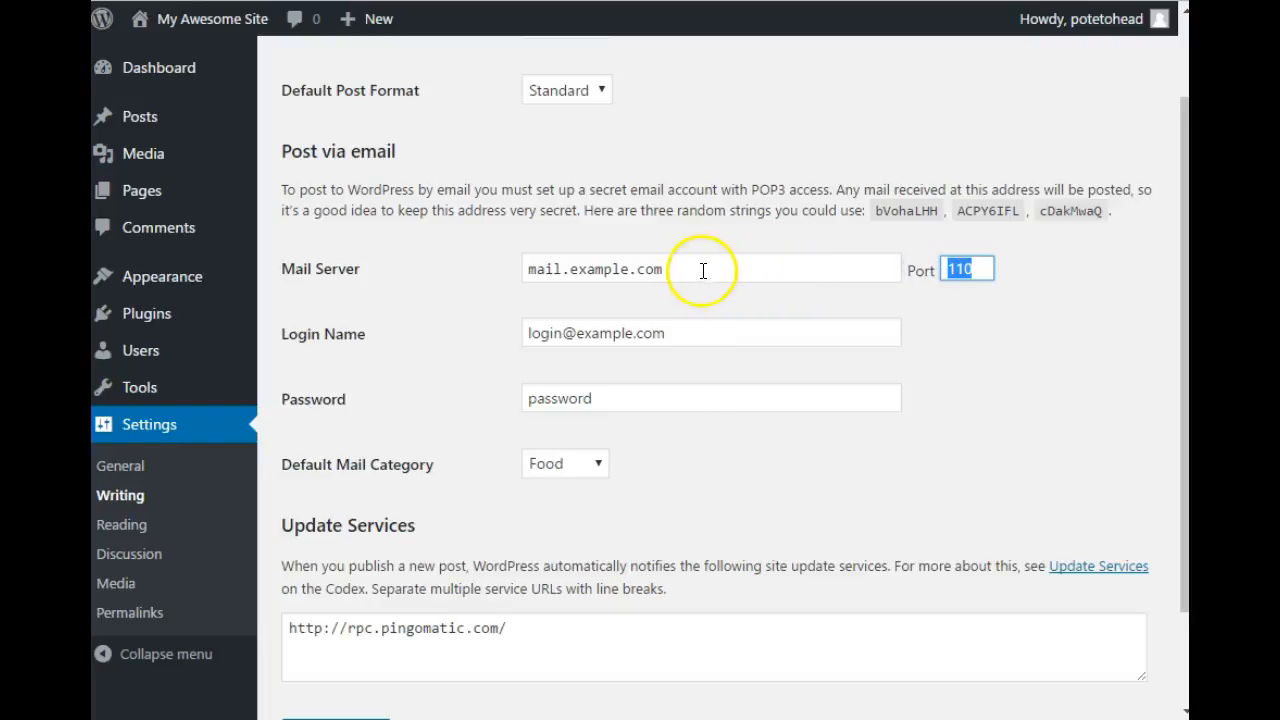
left_click_drag(674, 268, 502, 263)
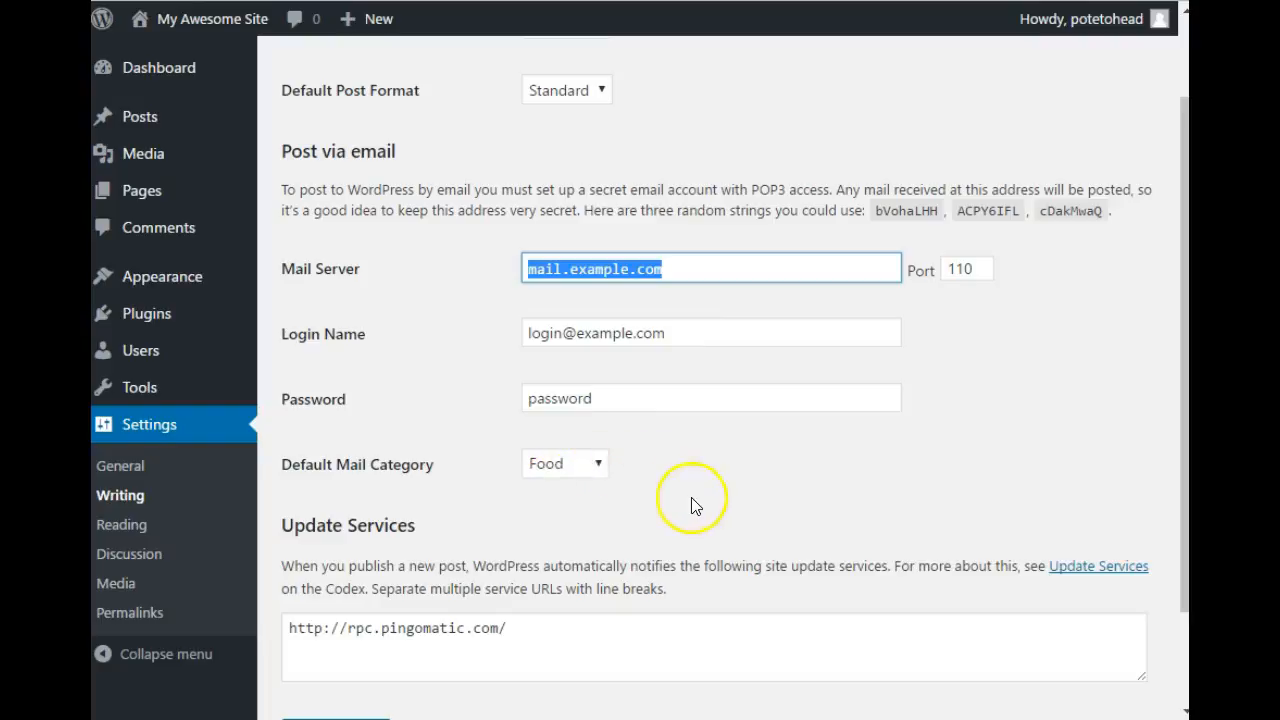
left_click(554, 467)
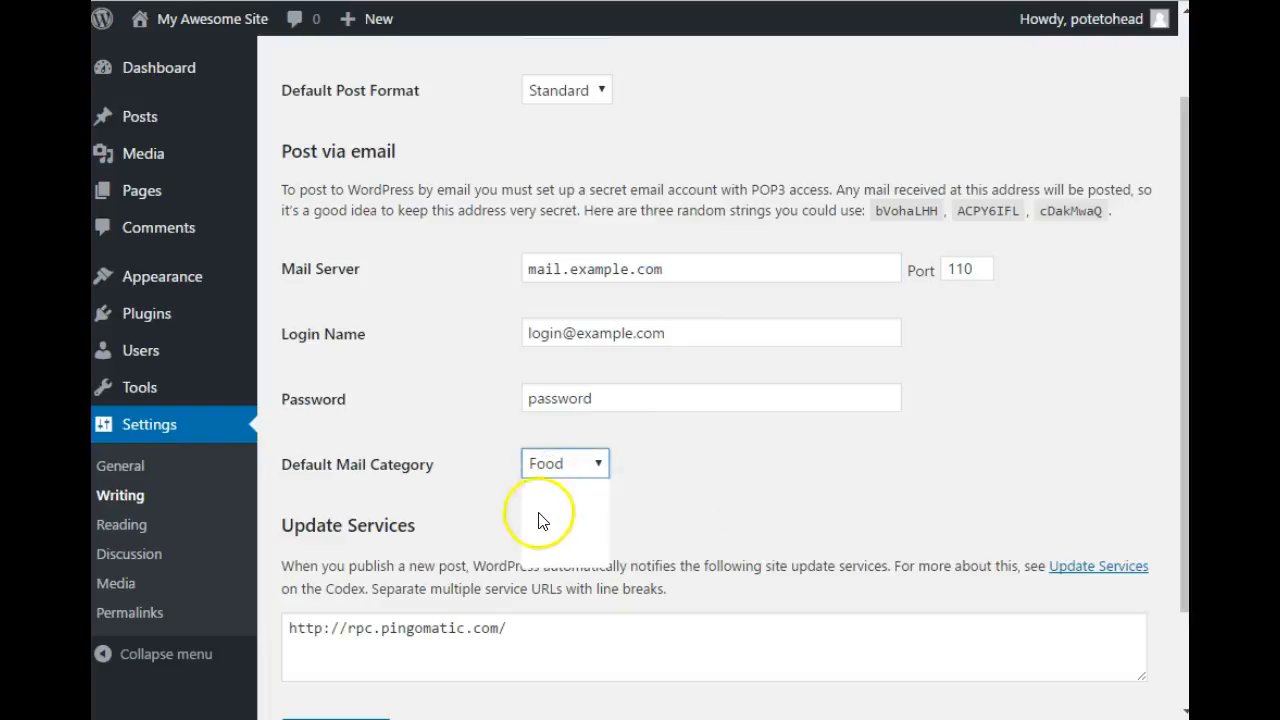
left_click(786, 470)
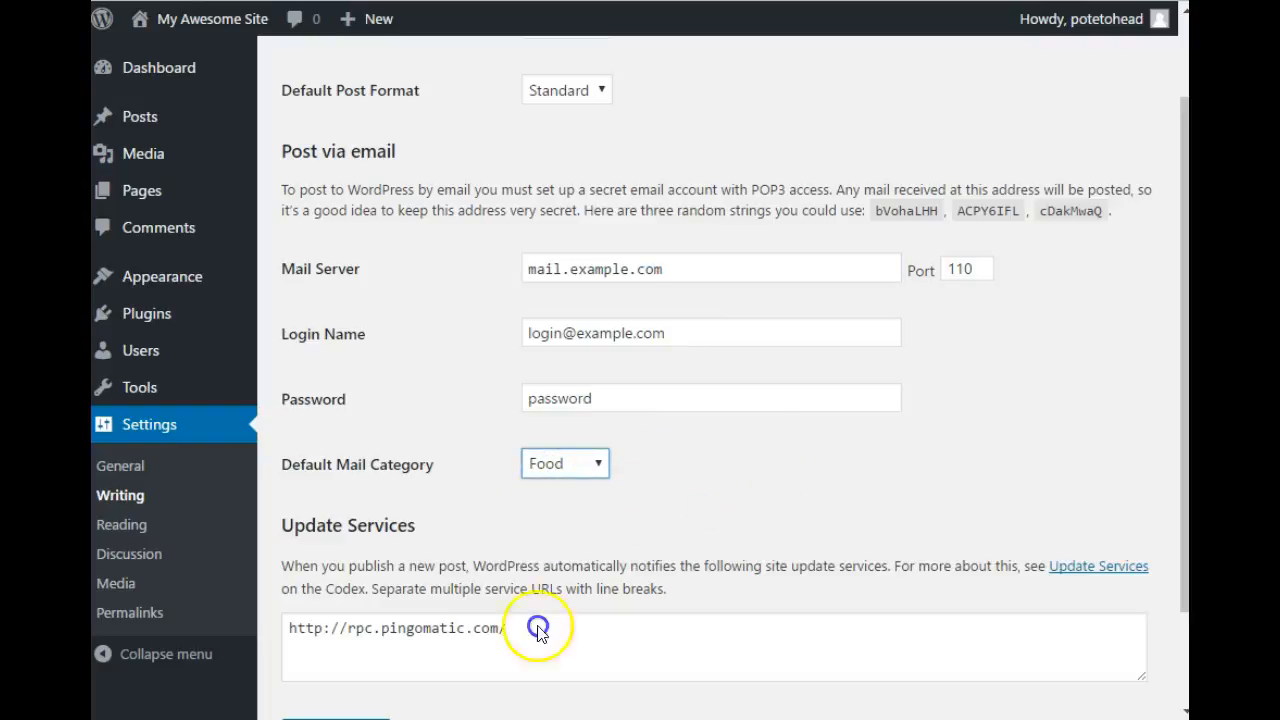
left_click(616, 306)
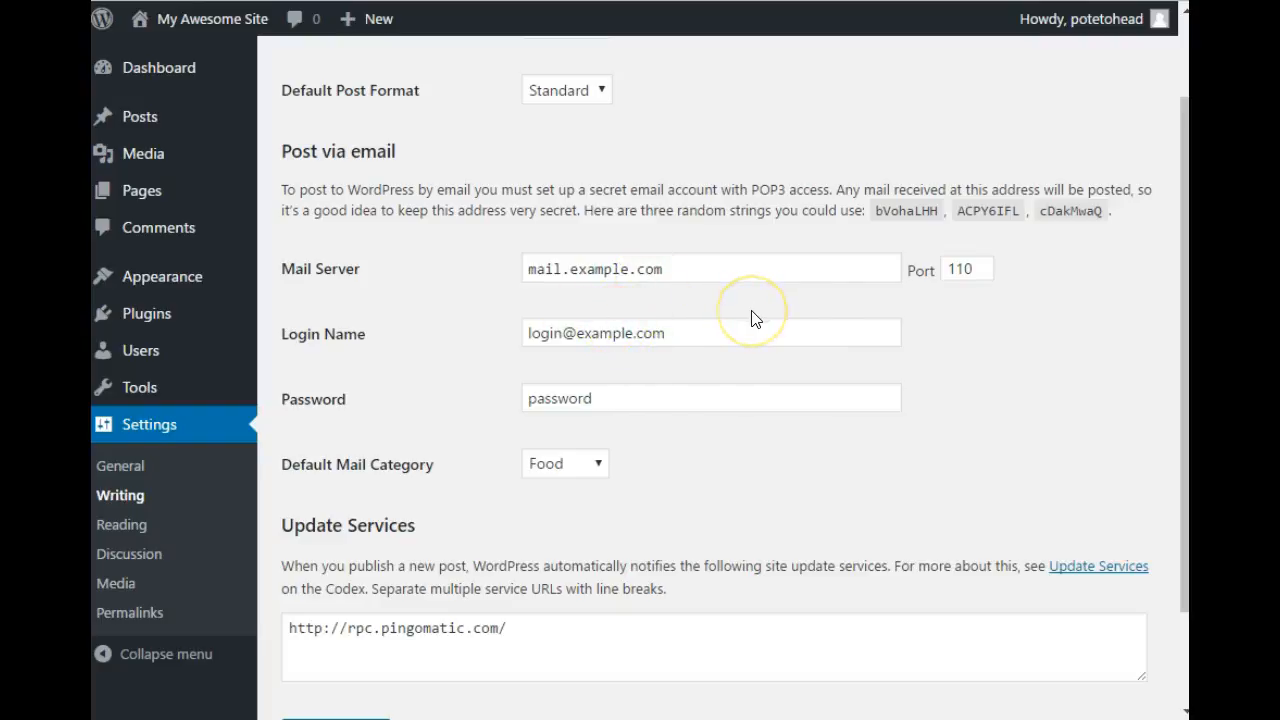
- Examine the service URL listed under Update Services in the writing settings
scroll(871, 330, "down", 2)
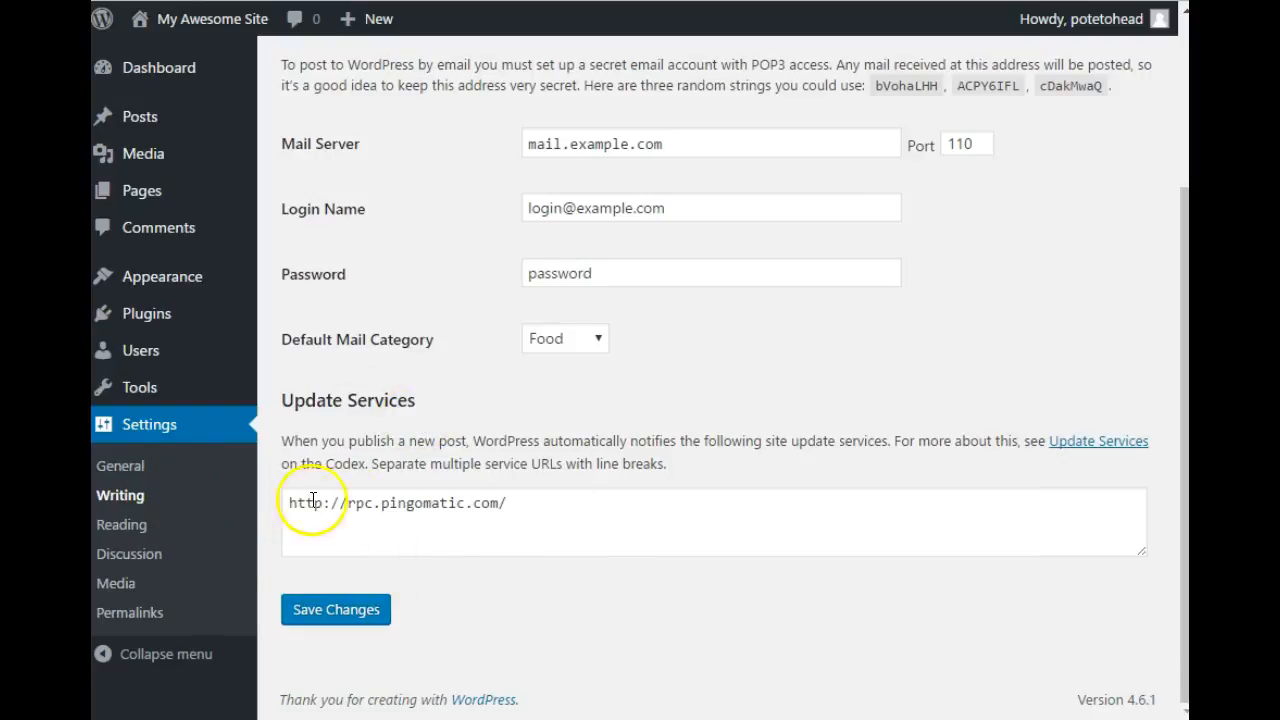
left_click_drag(286, 503, 532, 502)
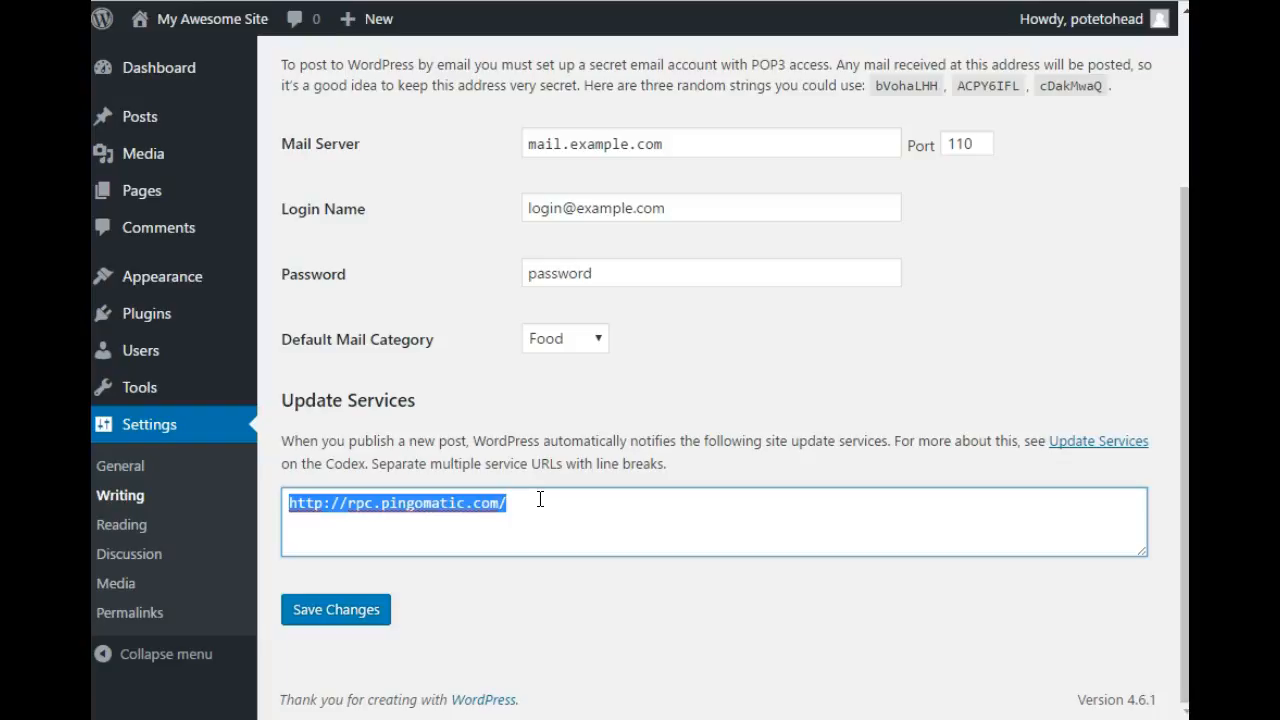
left_click(522, 504)
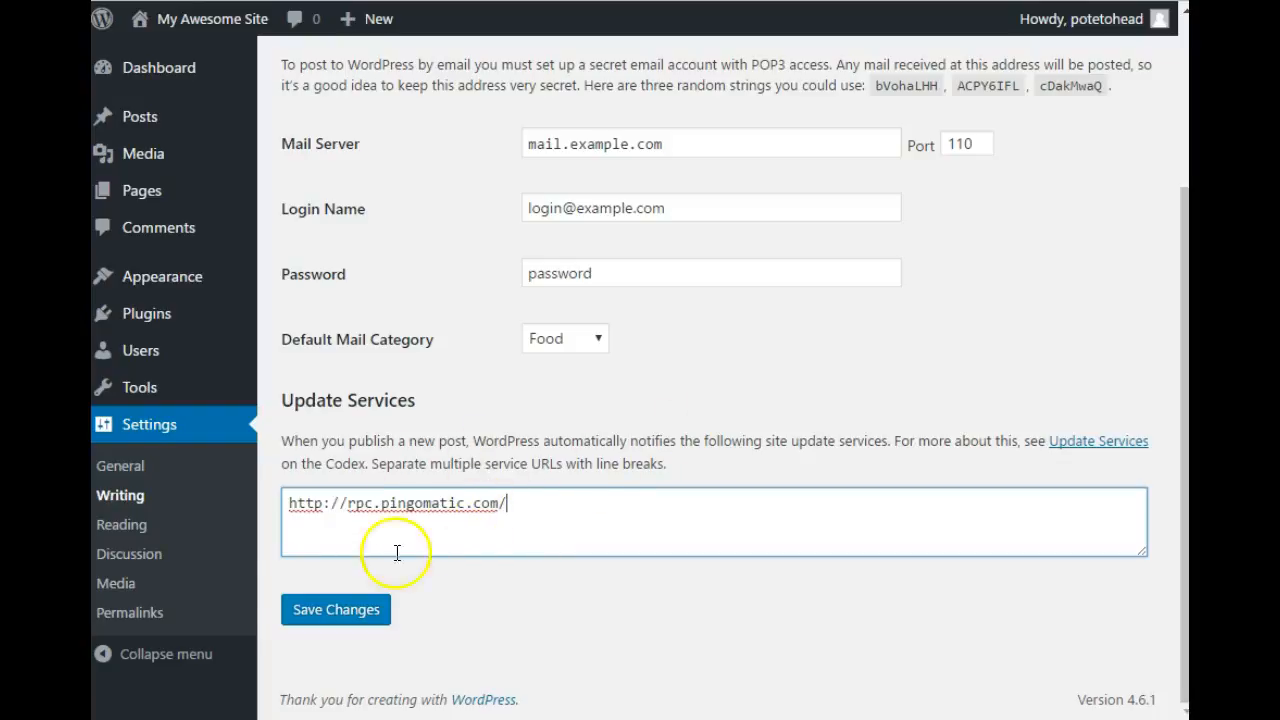
- Open the reading settings, try the static page option with its front page and posts page choices, and examine the syndication feed item limit
left_click(128, 526)
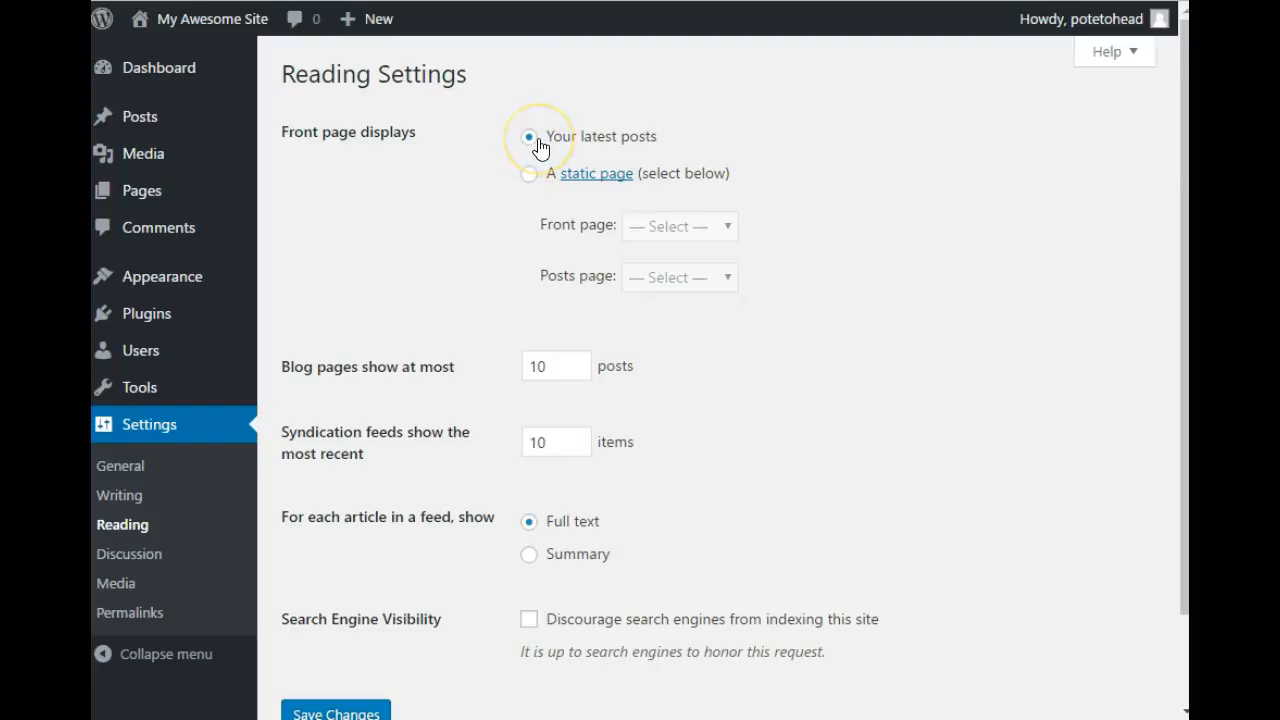
left_click(528, 173)
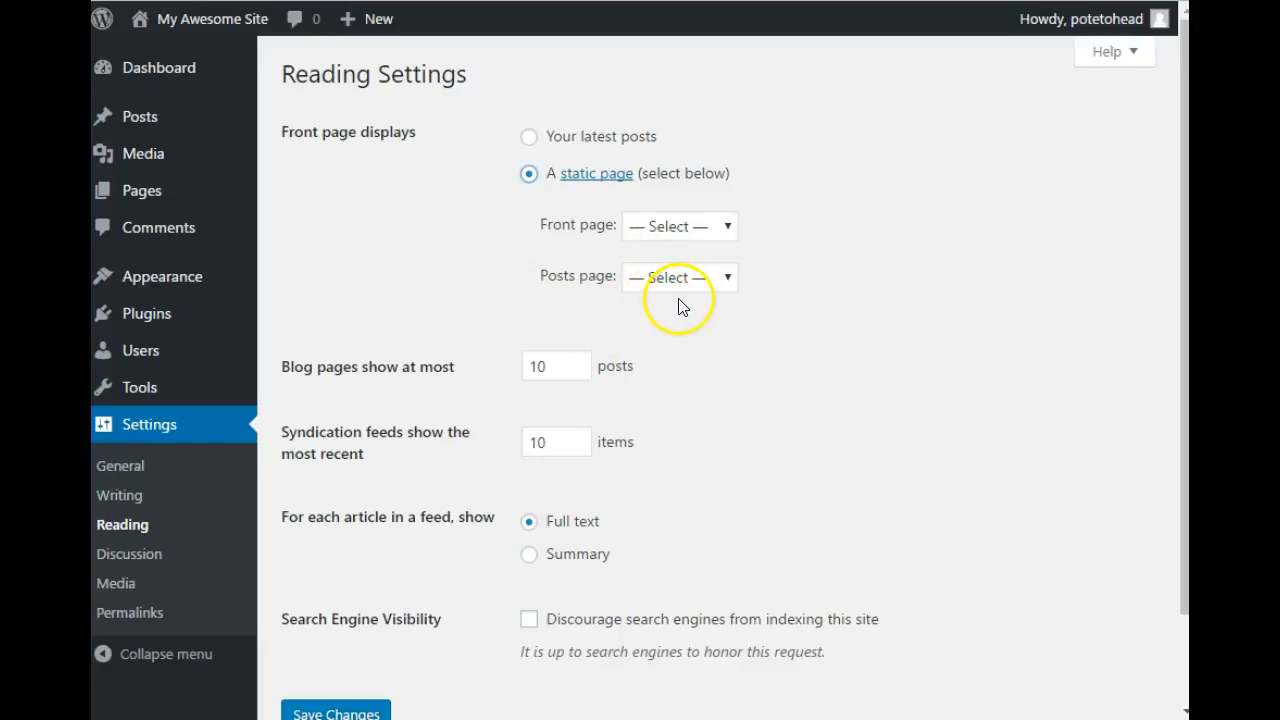
left_click(662, 230)
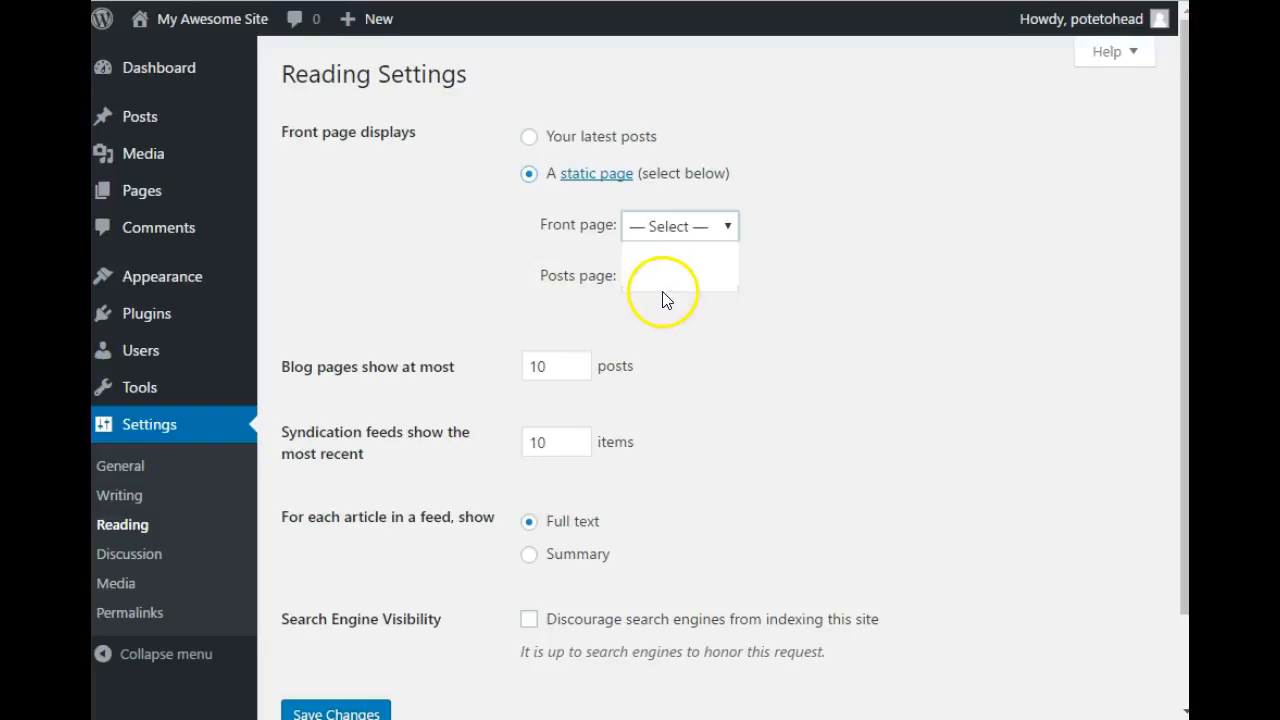
left_click(494, 245)
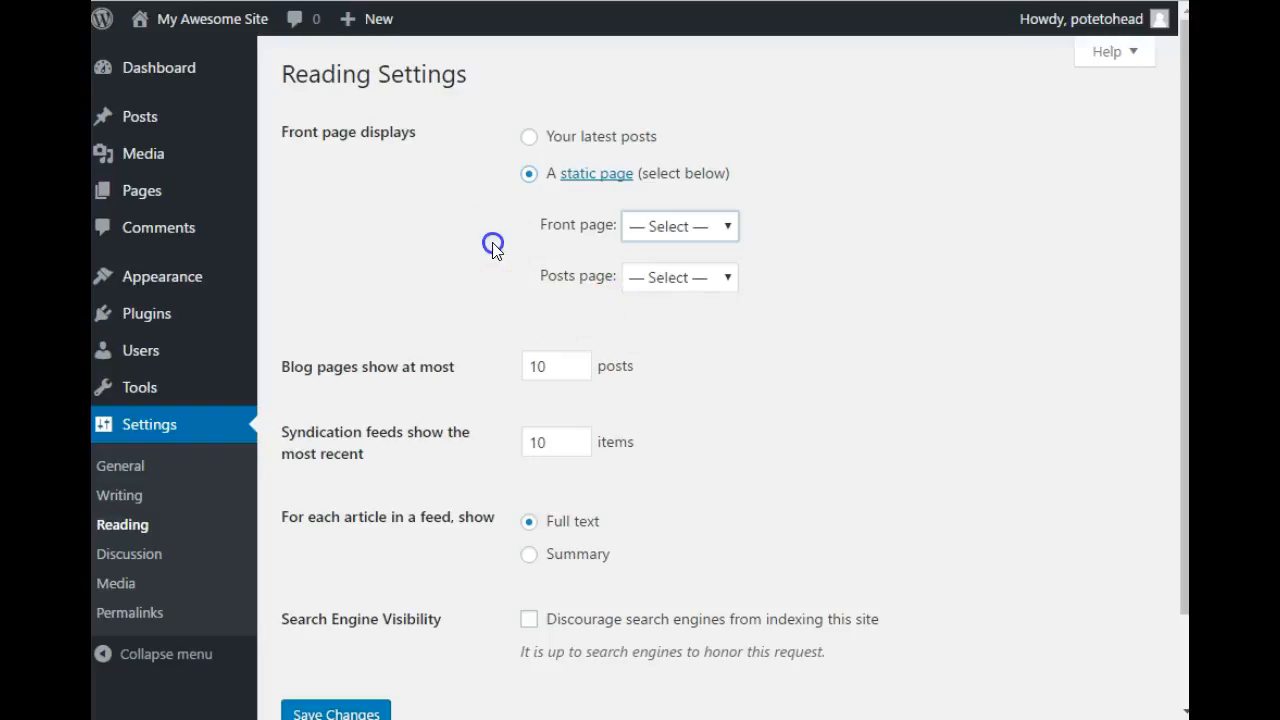
left_click(642, 279)
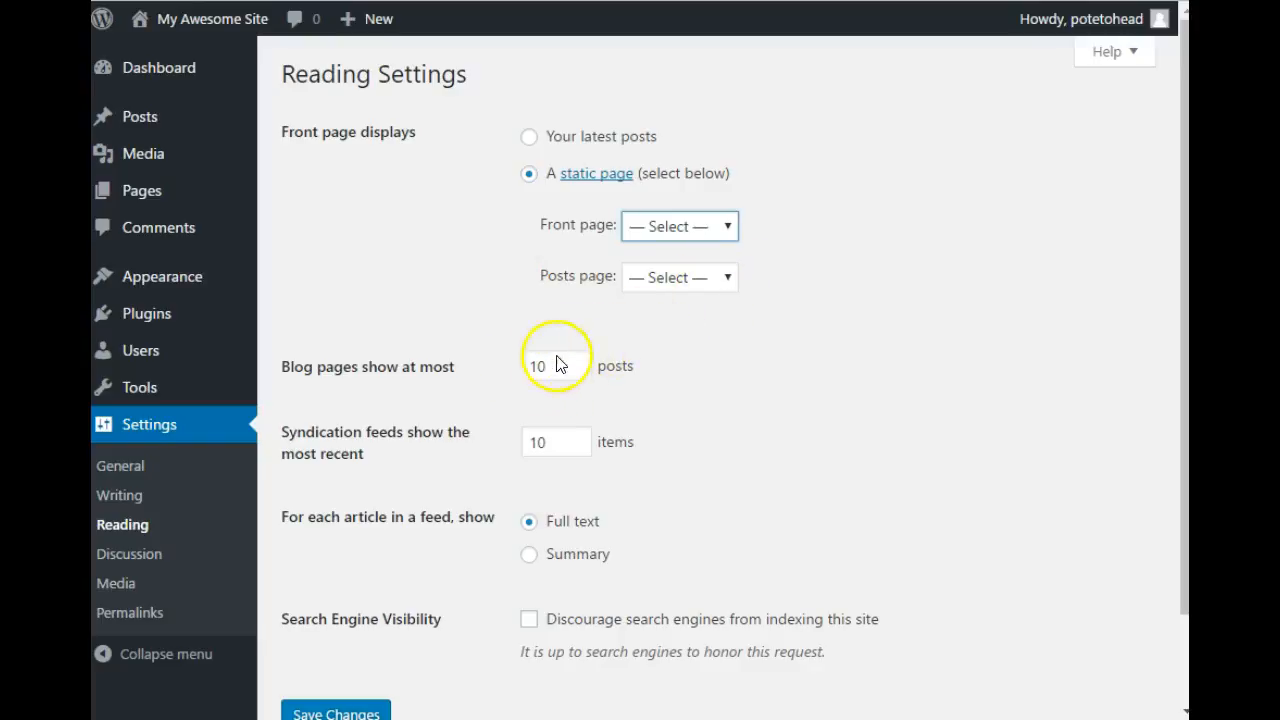
key("Tab")
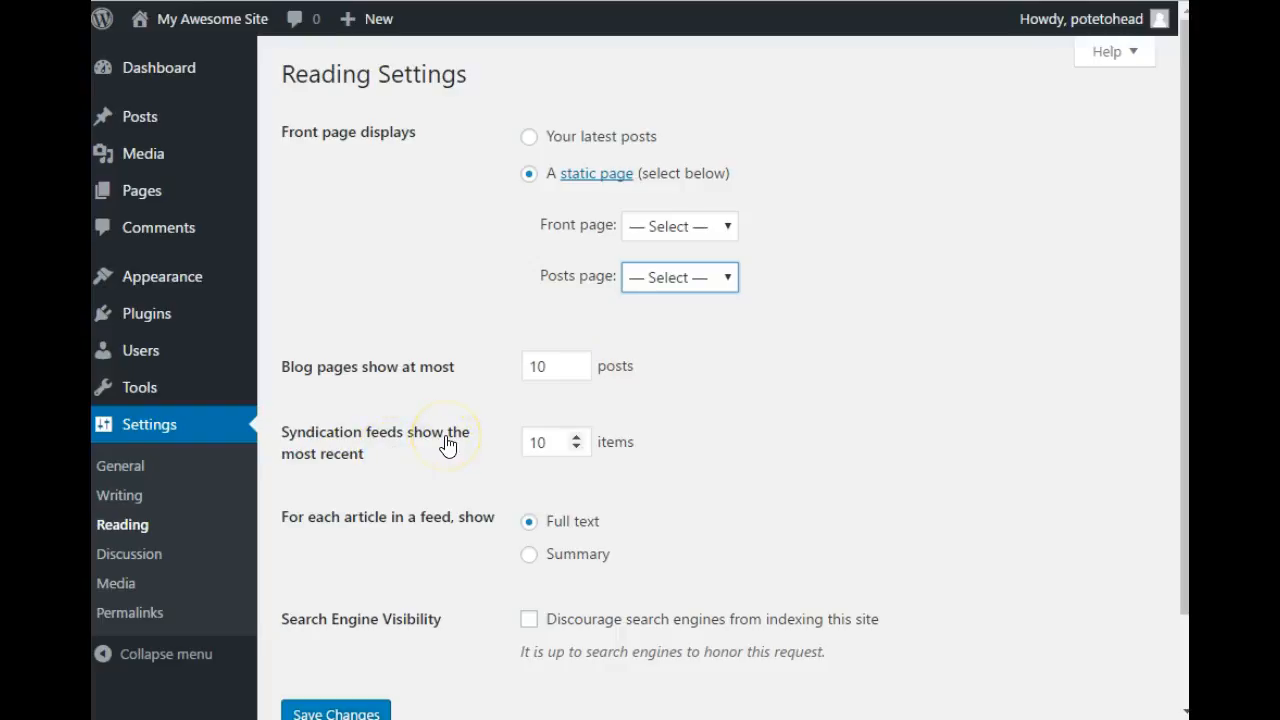
left_click_drag(545, 445, 526, 447)
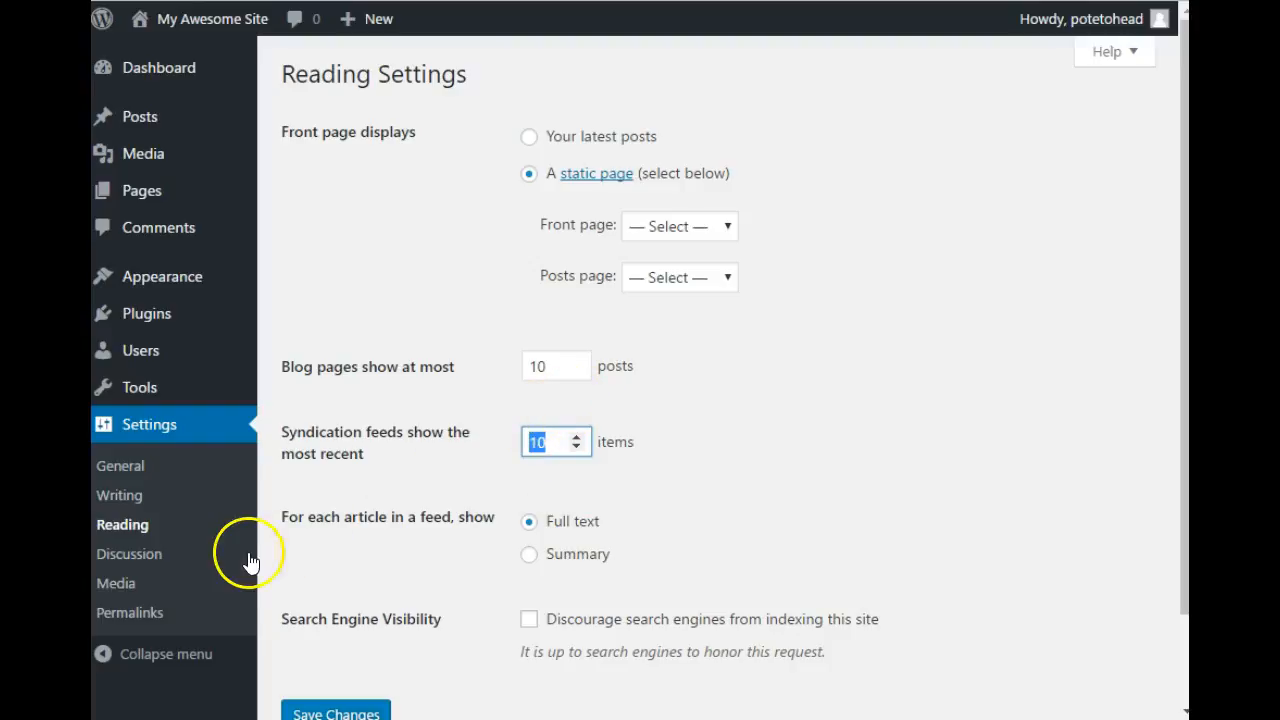
- Open the discussion settings and review the default article, other comment and email notification options
left_click(150, 550)
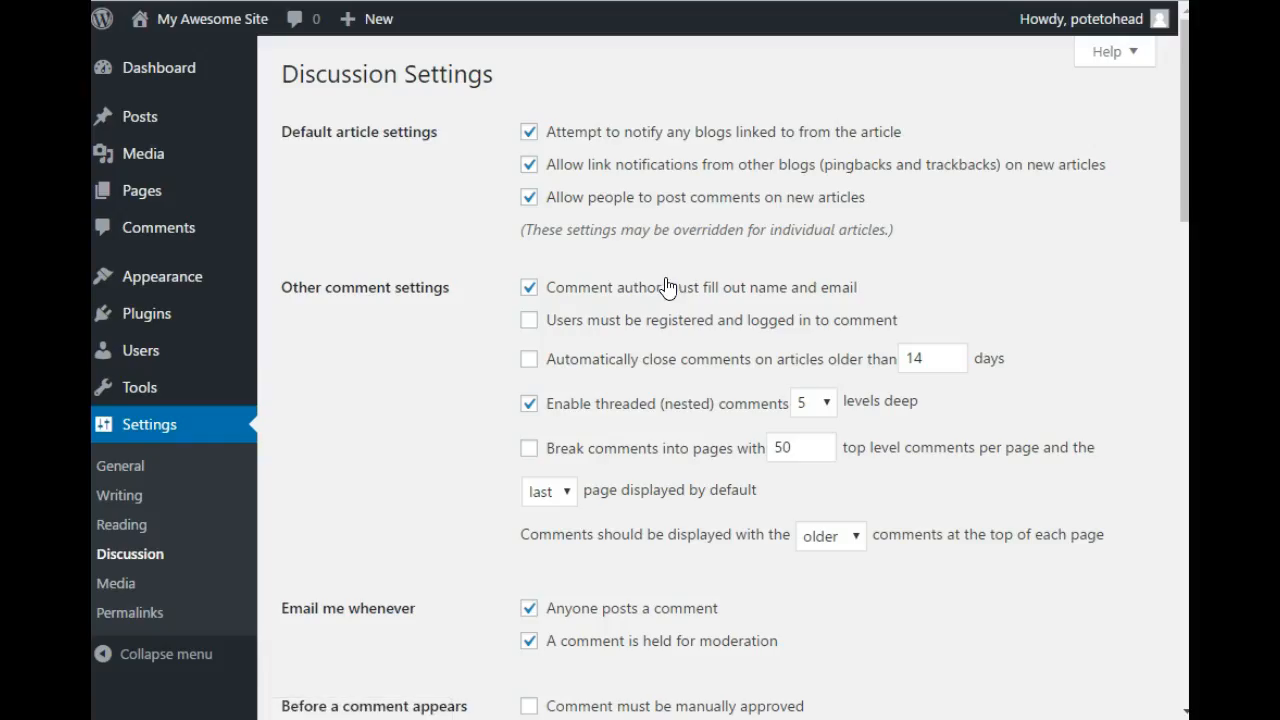
scroll(680, 358, "down", 6)
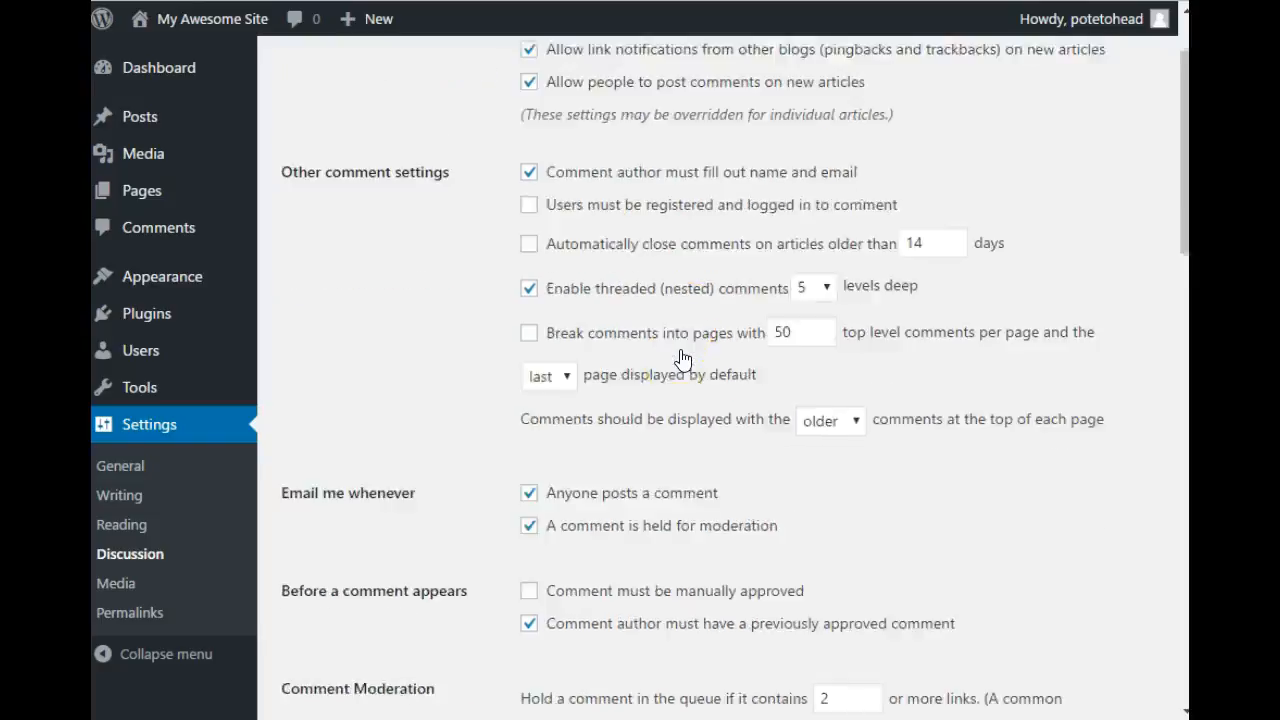
scroll(680, 366, "up", 6)
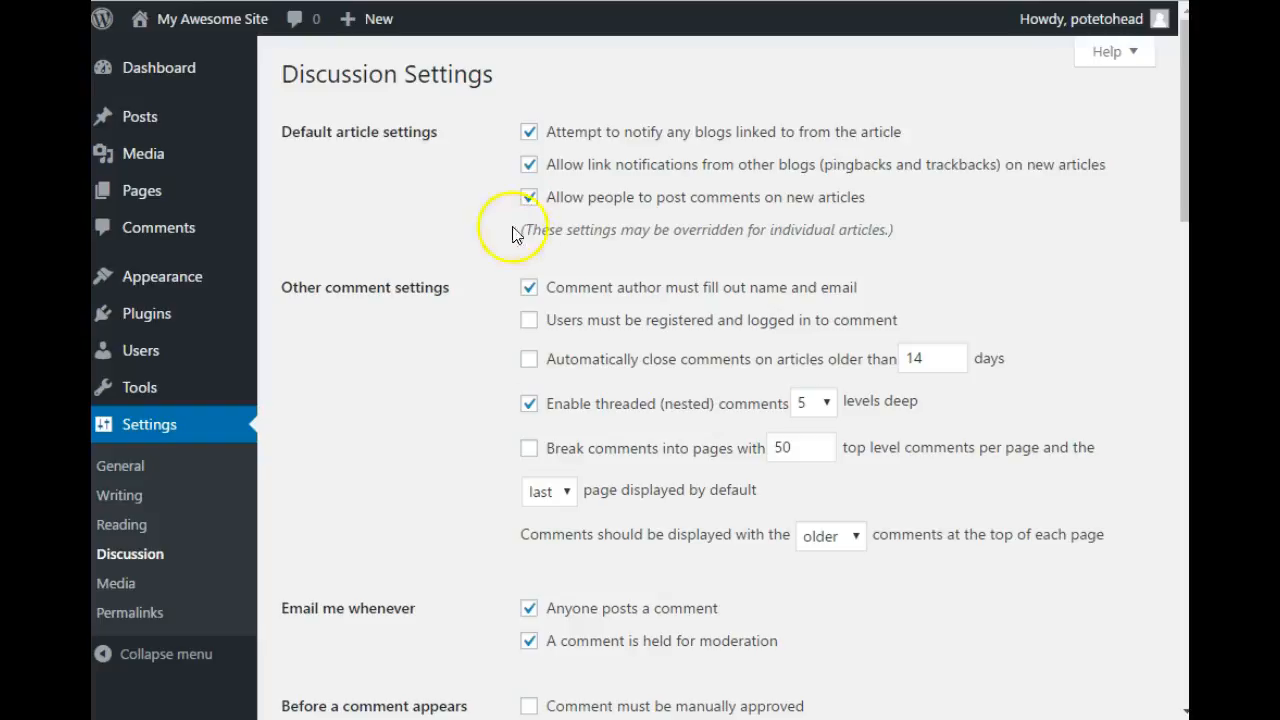
scroll(494, 392, "down", 3)
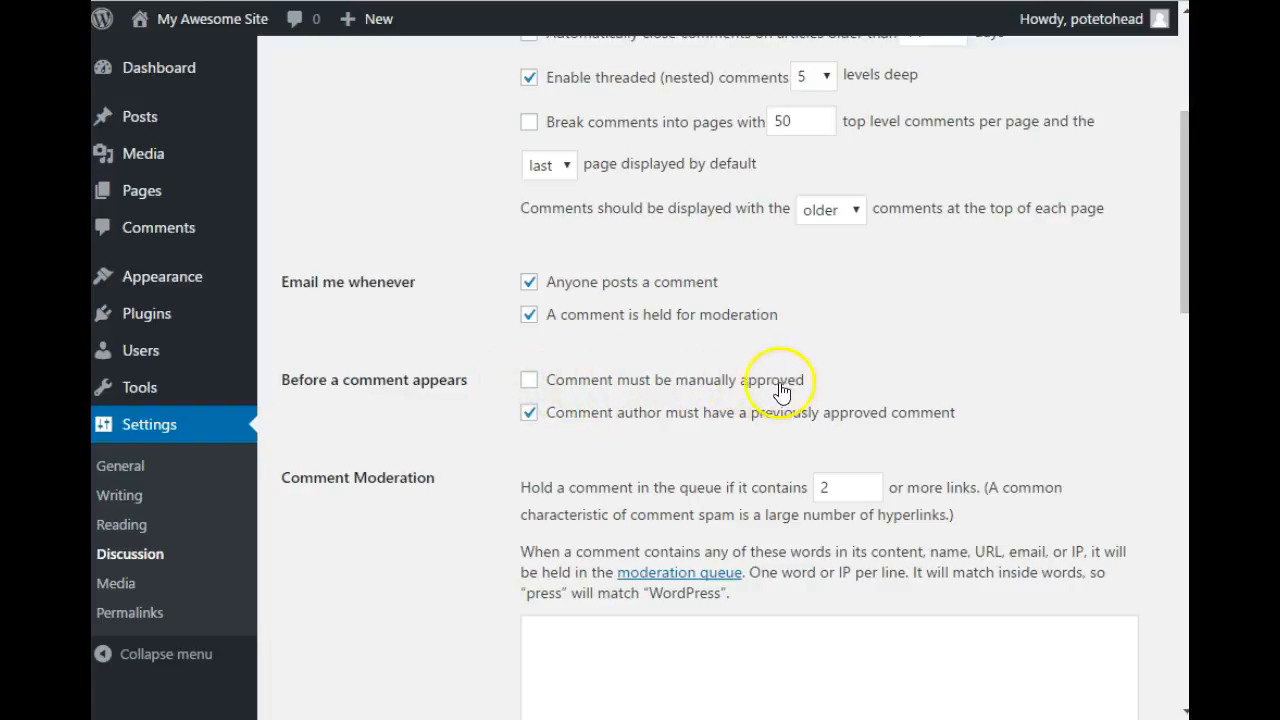
- Require comments to be manually approved before they appear, and look back over the other discussion options
left_click(528, 381)
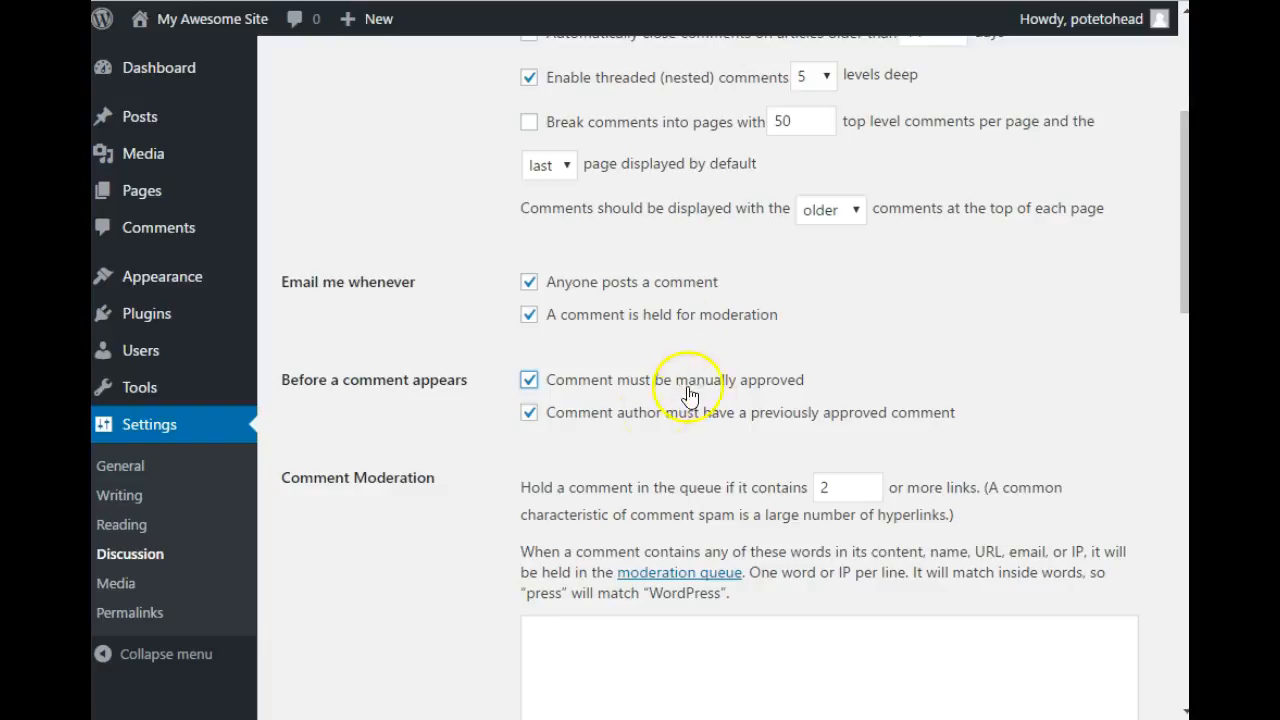
scroll(787, 345, "up", 1)
scroll(787, 345, "up", 3)
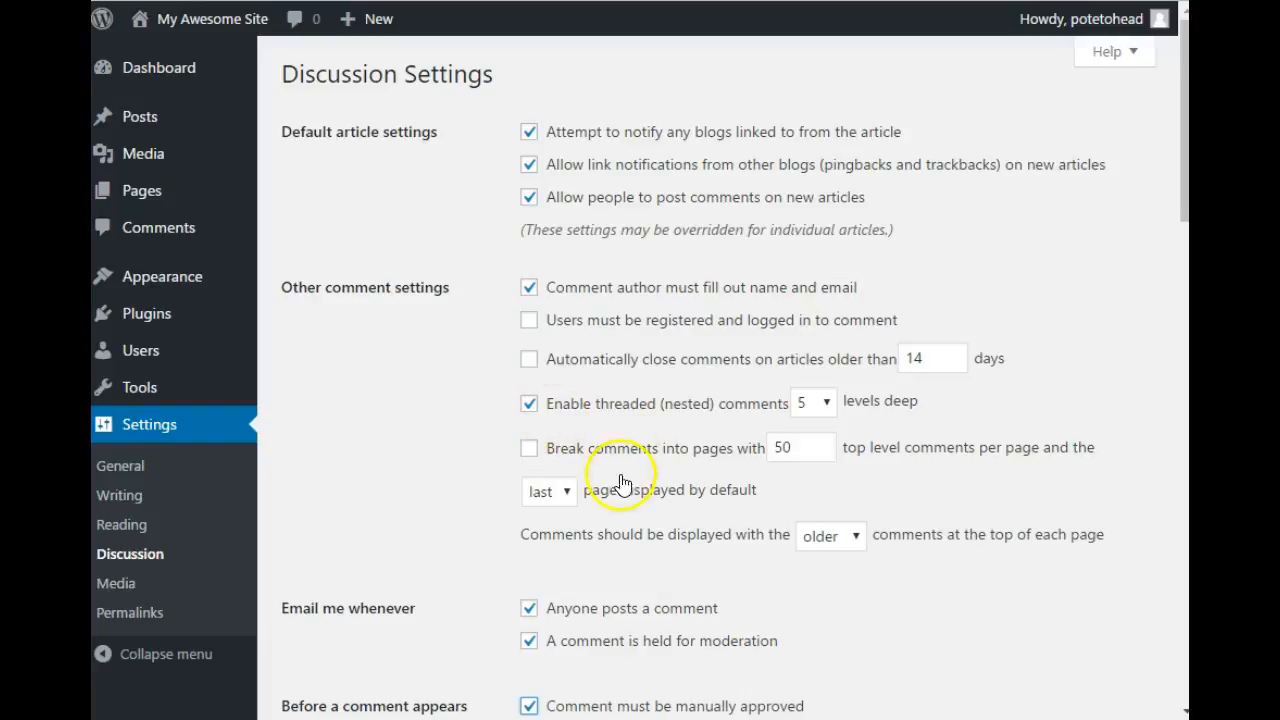
scroll(685, 316, "down", 4)
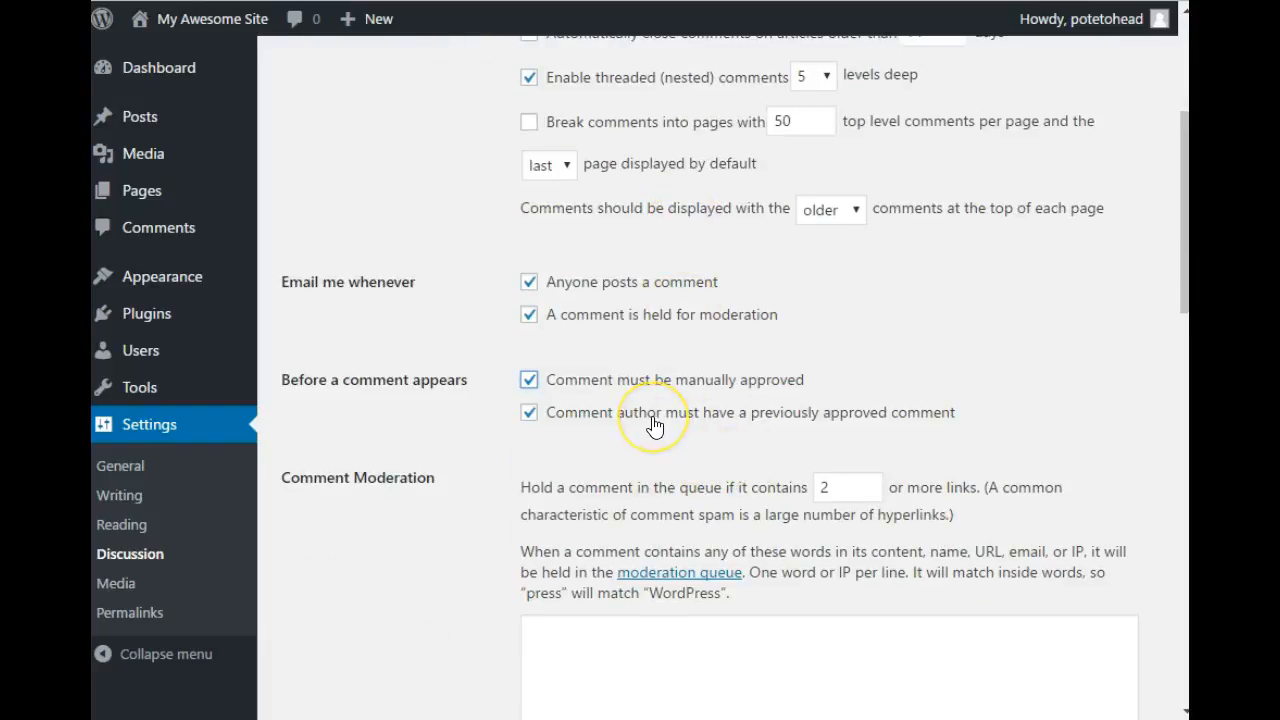
- Check the image sizes in the media settings, and open the permalink settings to review the available URL structures
left_click(117, 584)
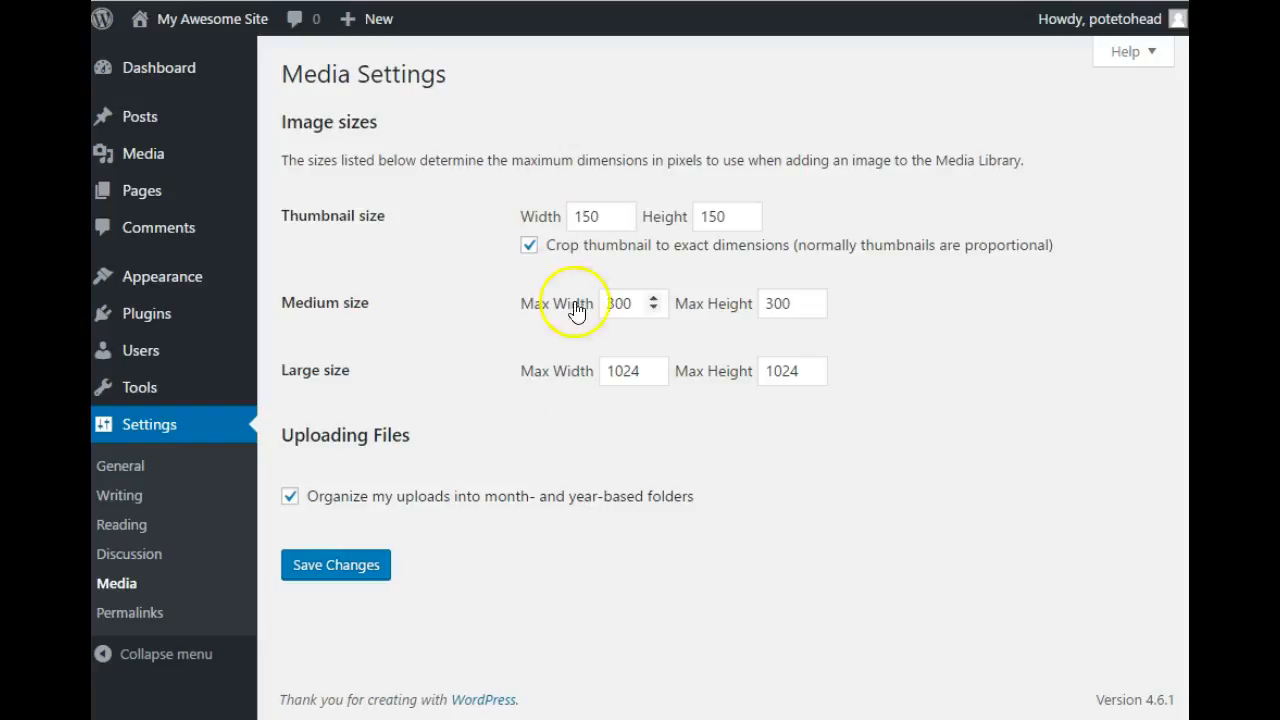
left_click(150, 618)
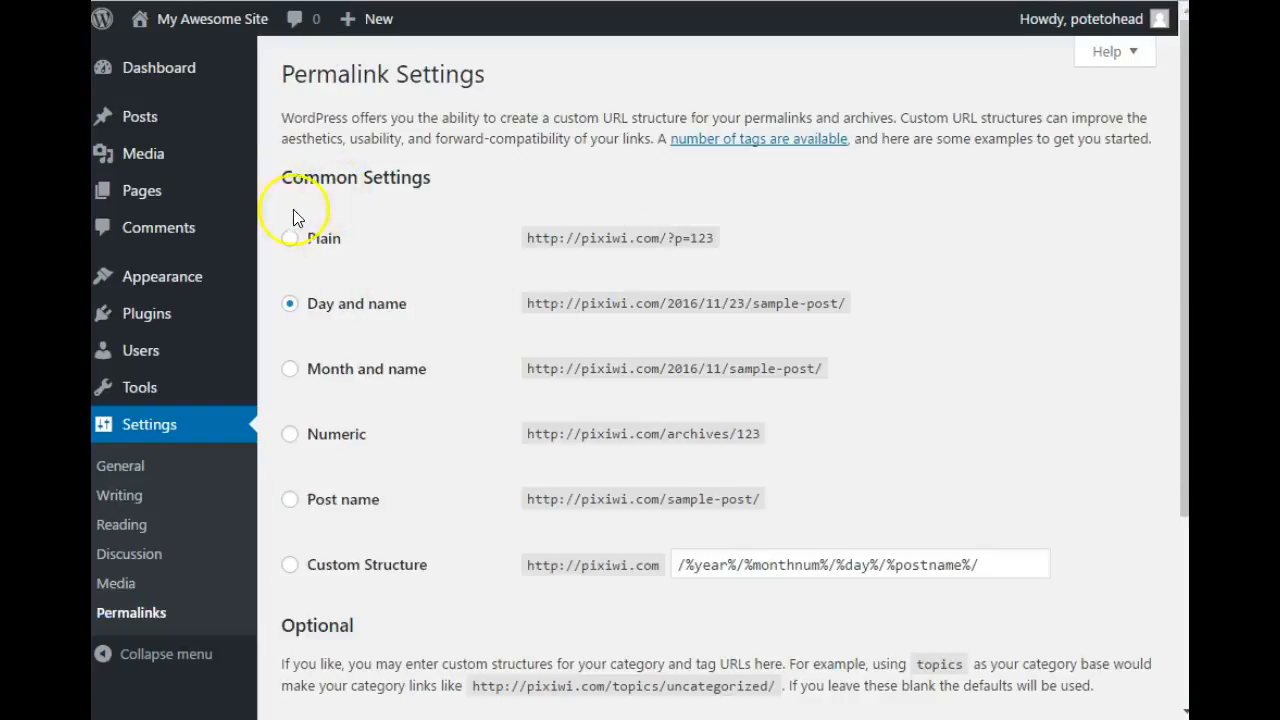
scroll(455, 277, "down", 3)
scroll(463, 277, "up", 1)
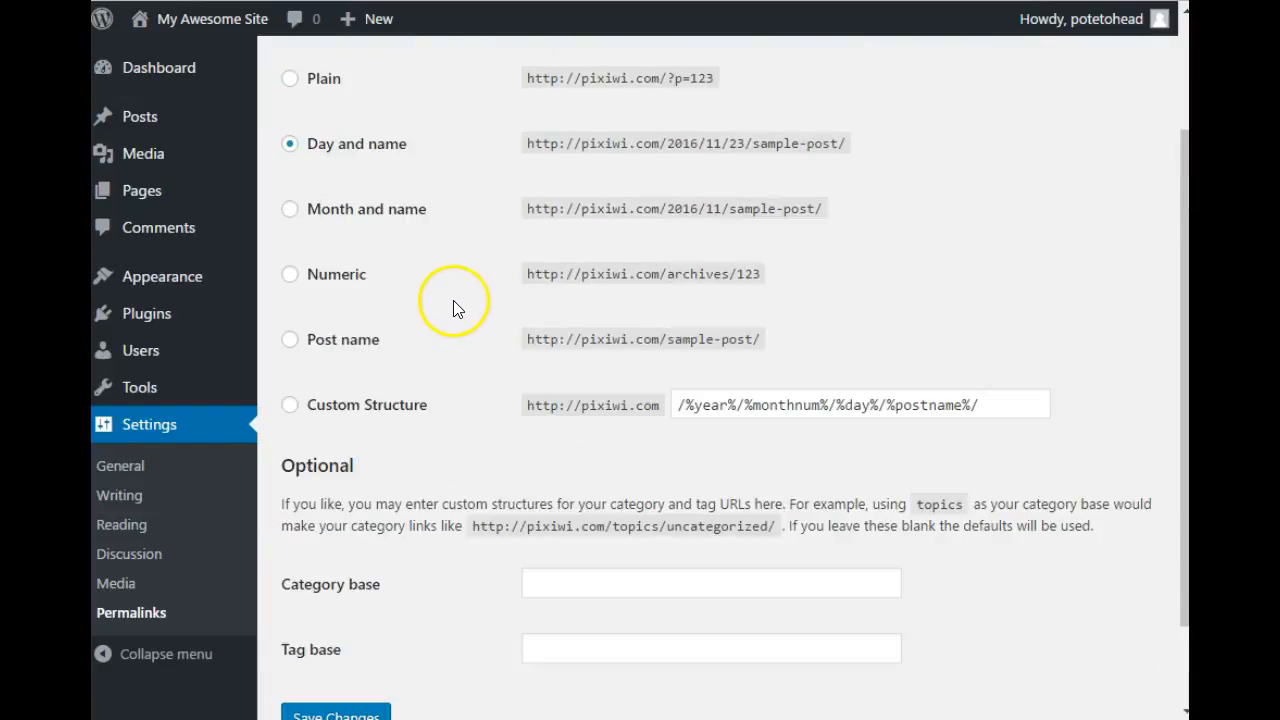
scroll(460, 300, "up", 1)
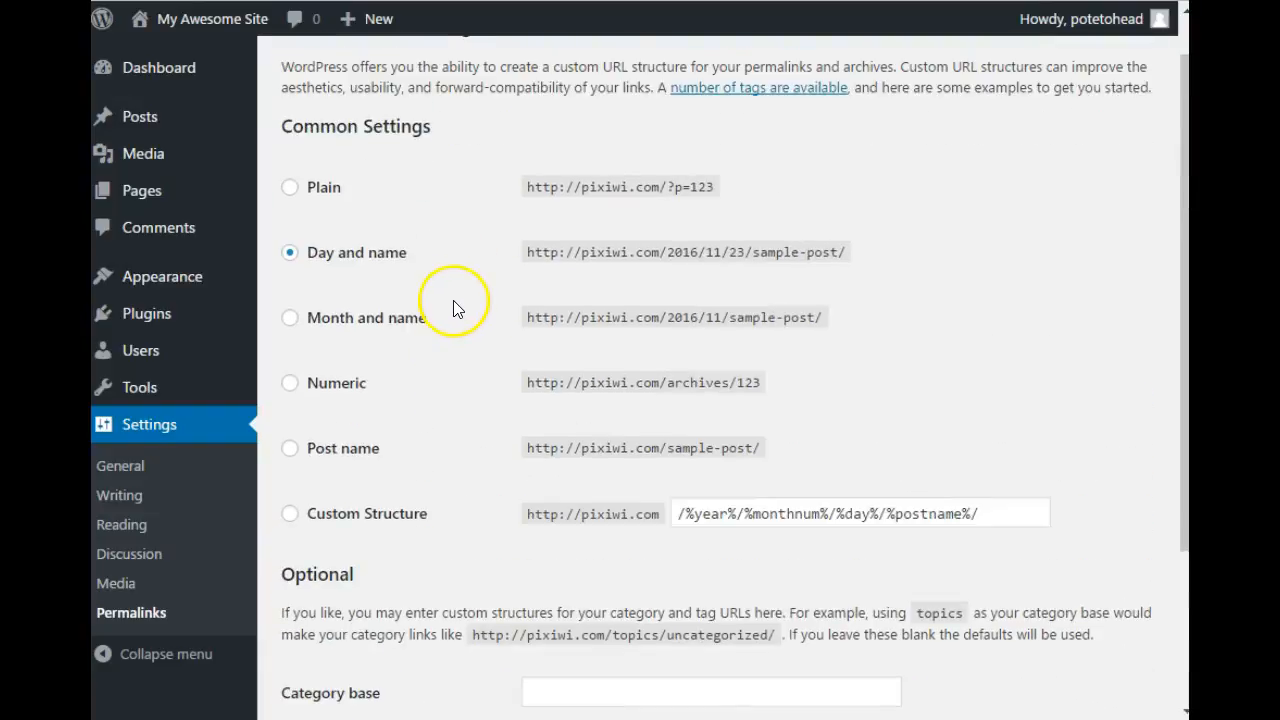
- Select the Post name permalink structure, and review its sample URL and the optional category base and tag base fields
left_click(291, 451)
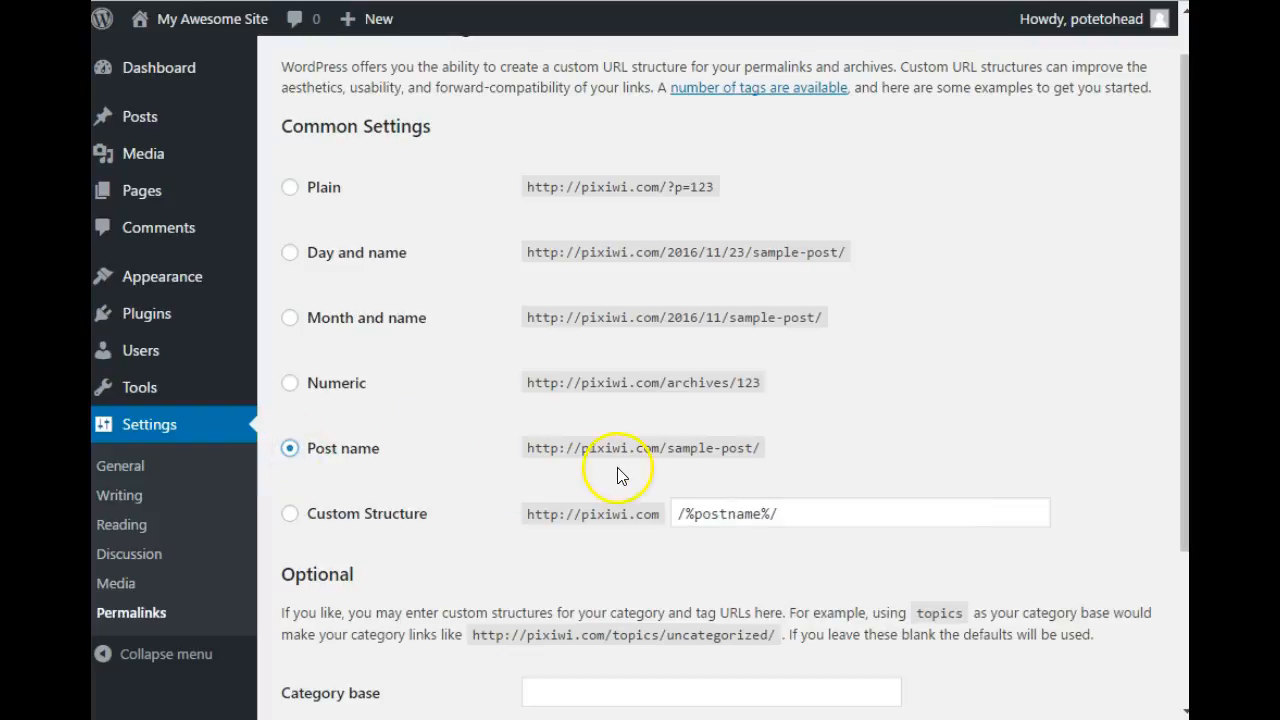
left_click_drag(668, 450, 753, 452)
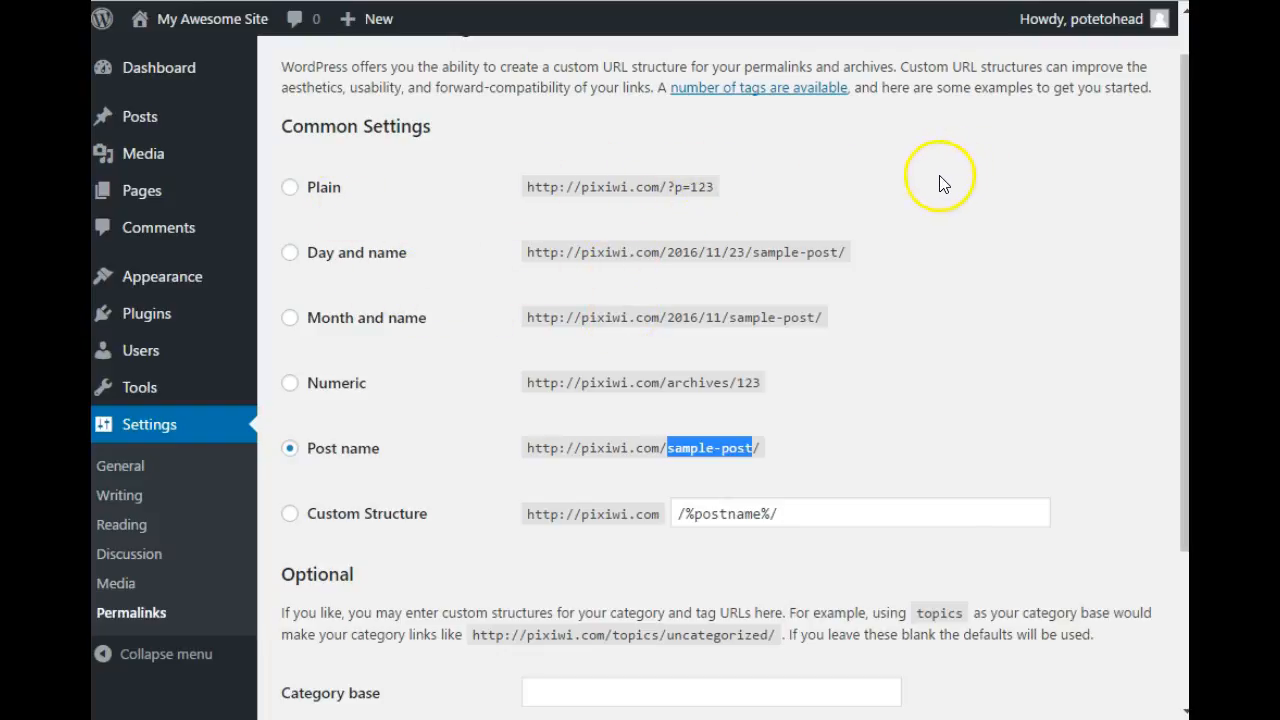
scroll(873, 231, "down", 1)
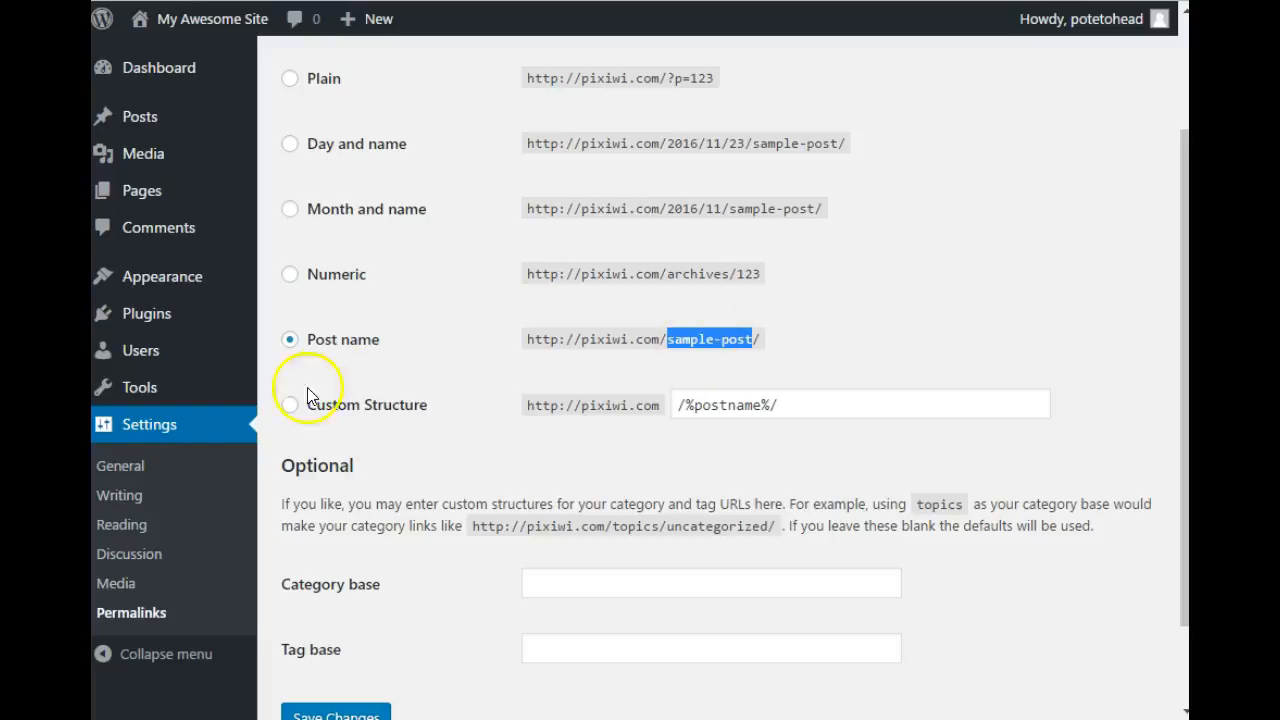
scroll(505, 465, "down", 2)
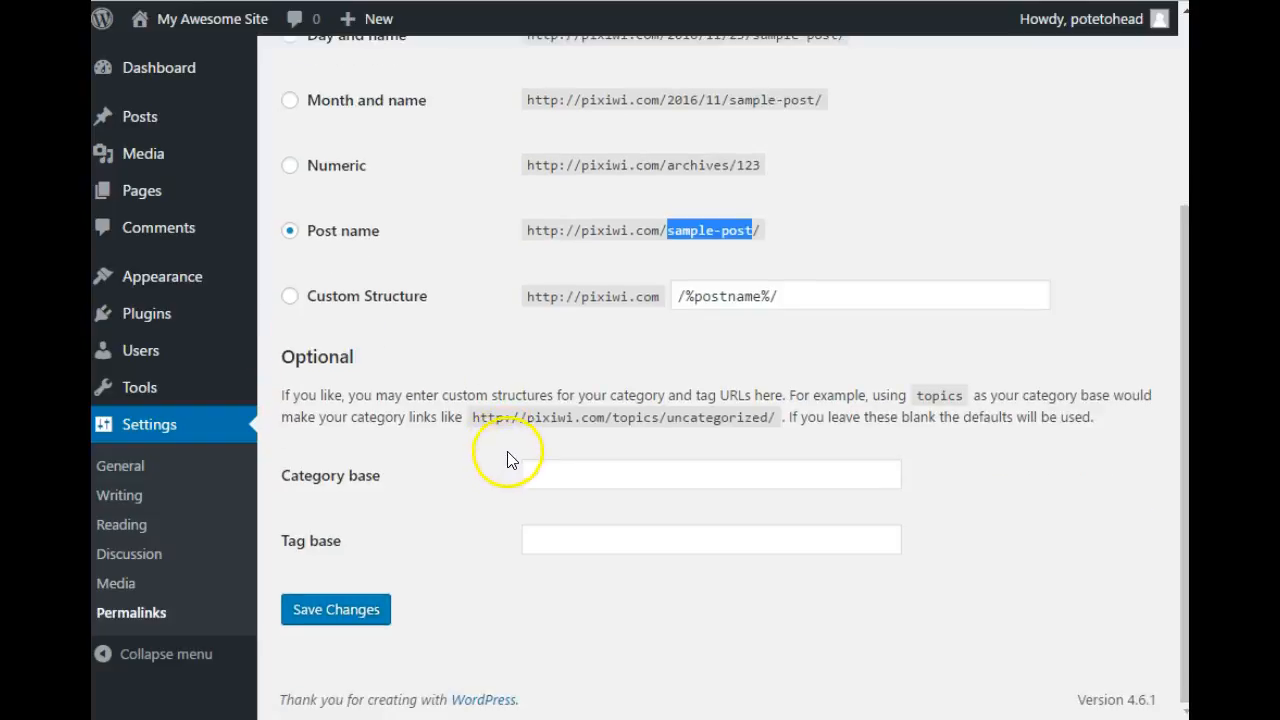
left_click(615, 470)
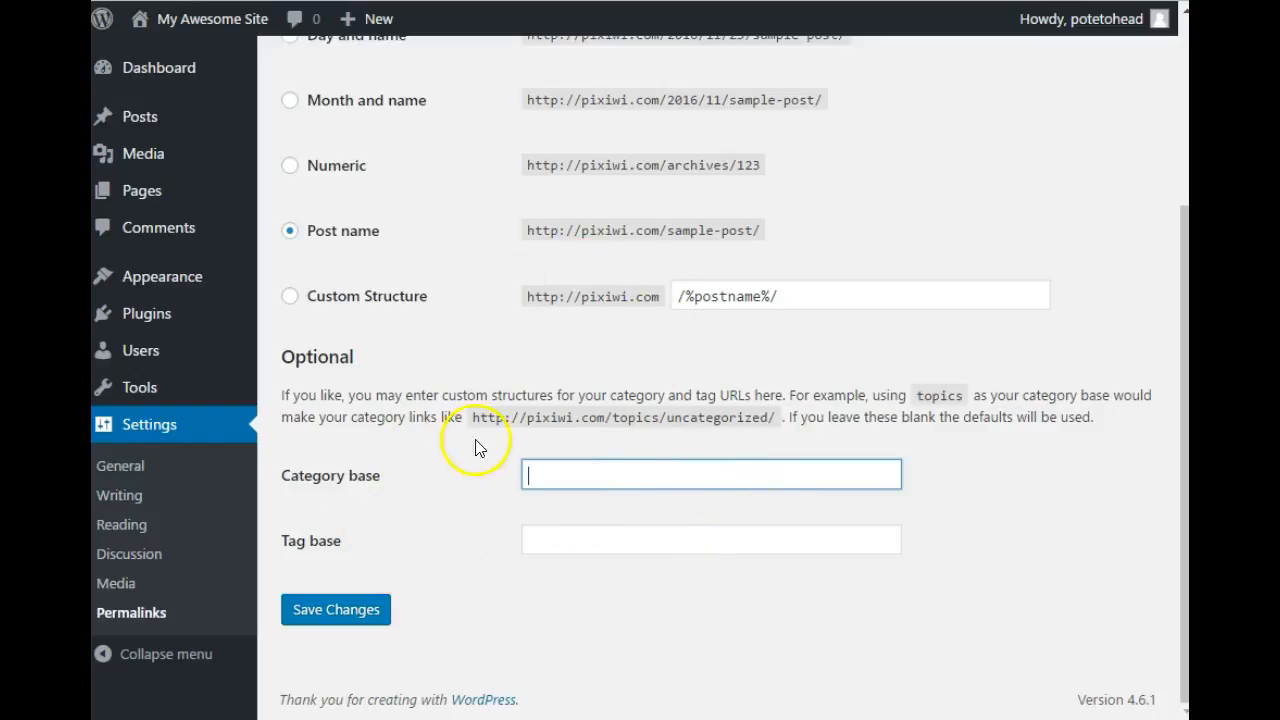
scroll(567, 332, "up", 3)
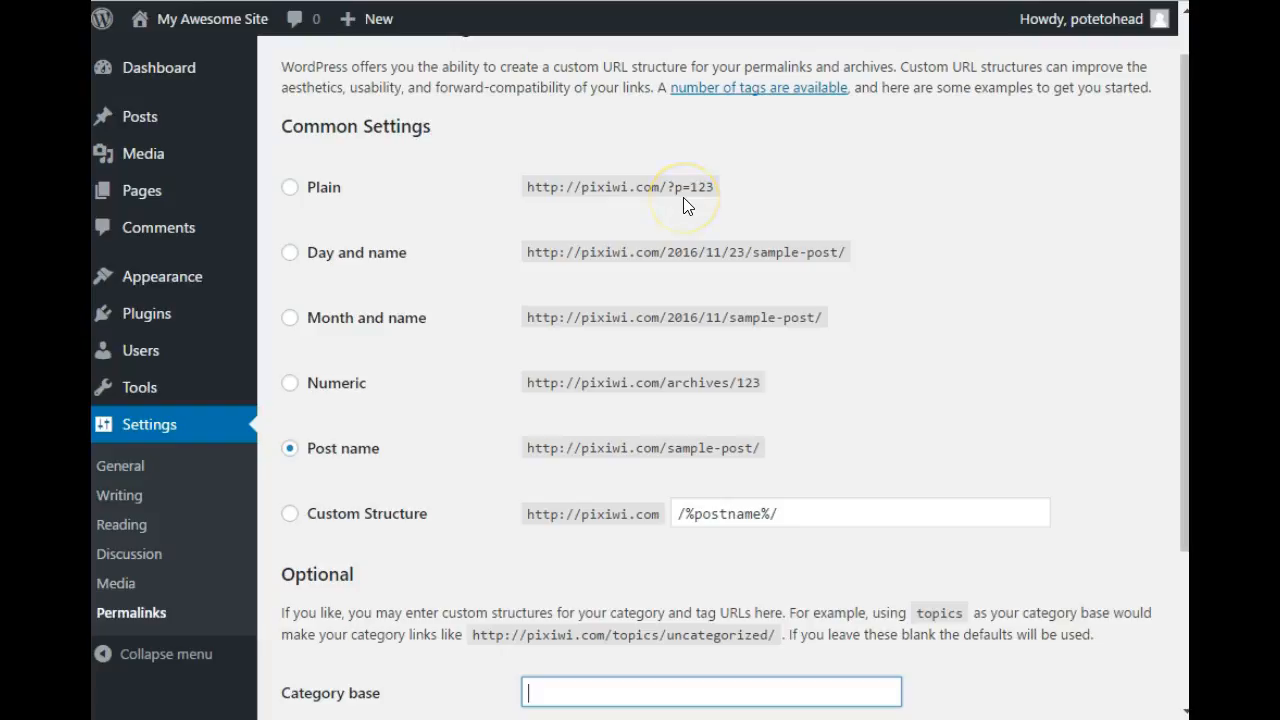
- Open the live site in a new tab and look through its front page down to the footer
mouse_move(203, 160)
mouse_move(190, 32)
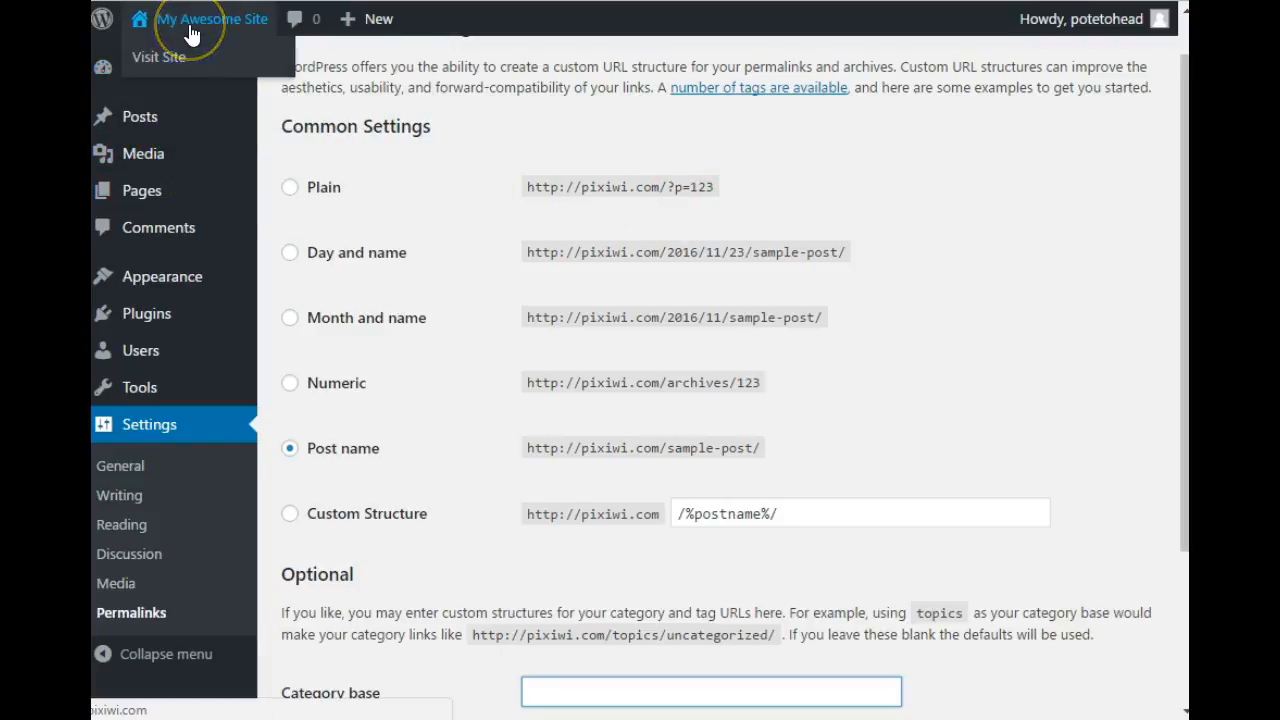
right_click(156, 58)
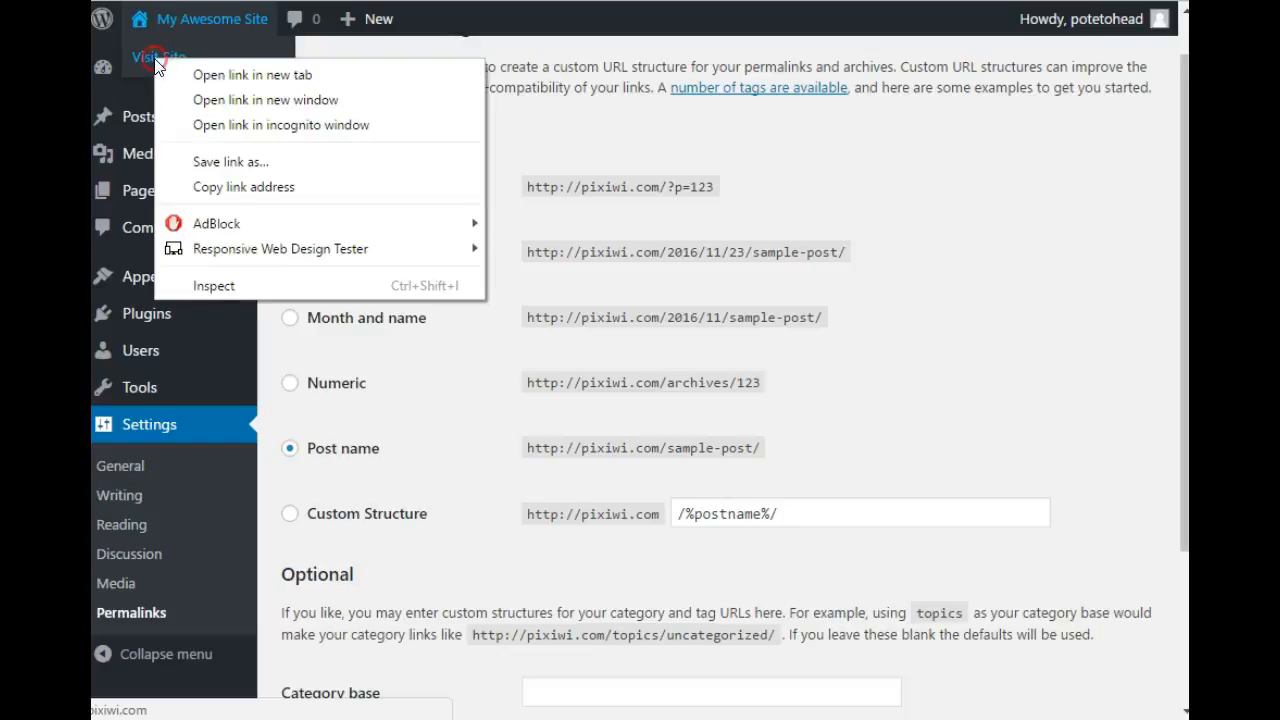
left_click(225, 75)
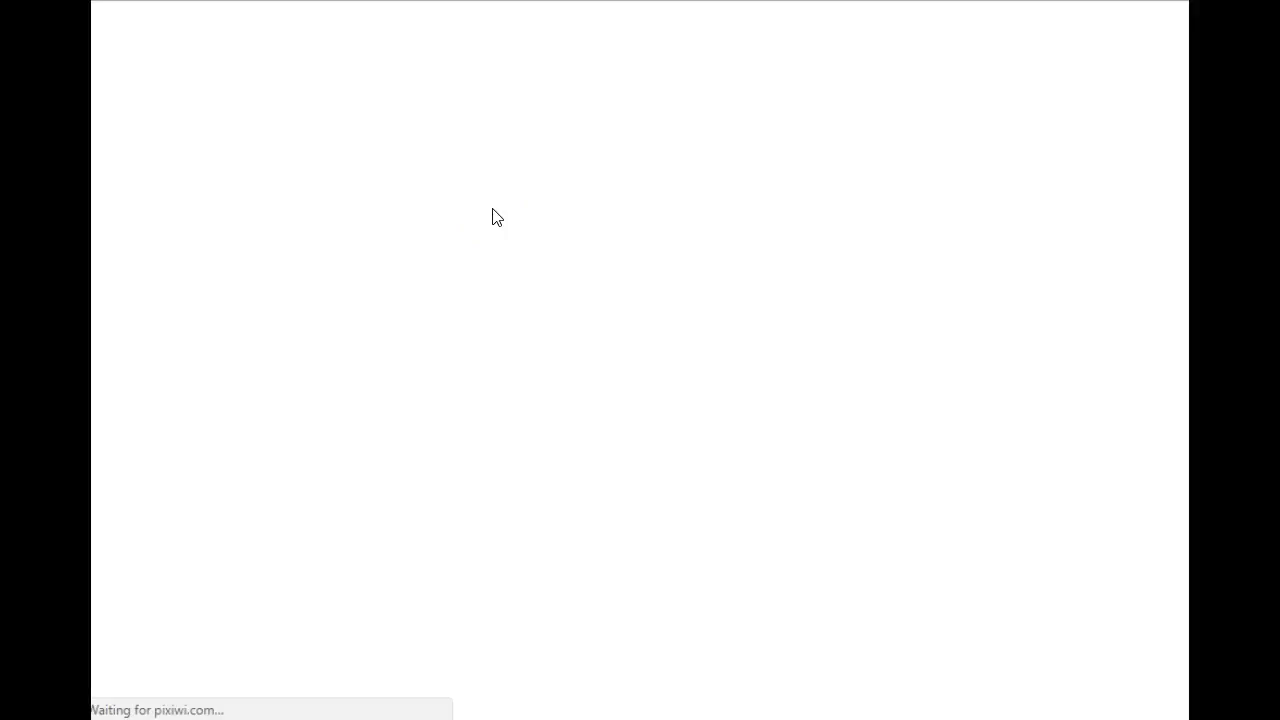
left_click(538, 247)
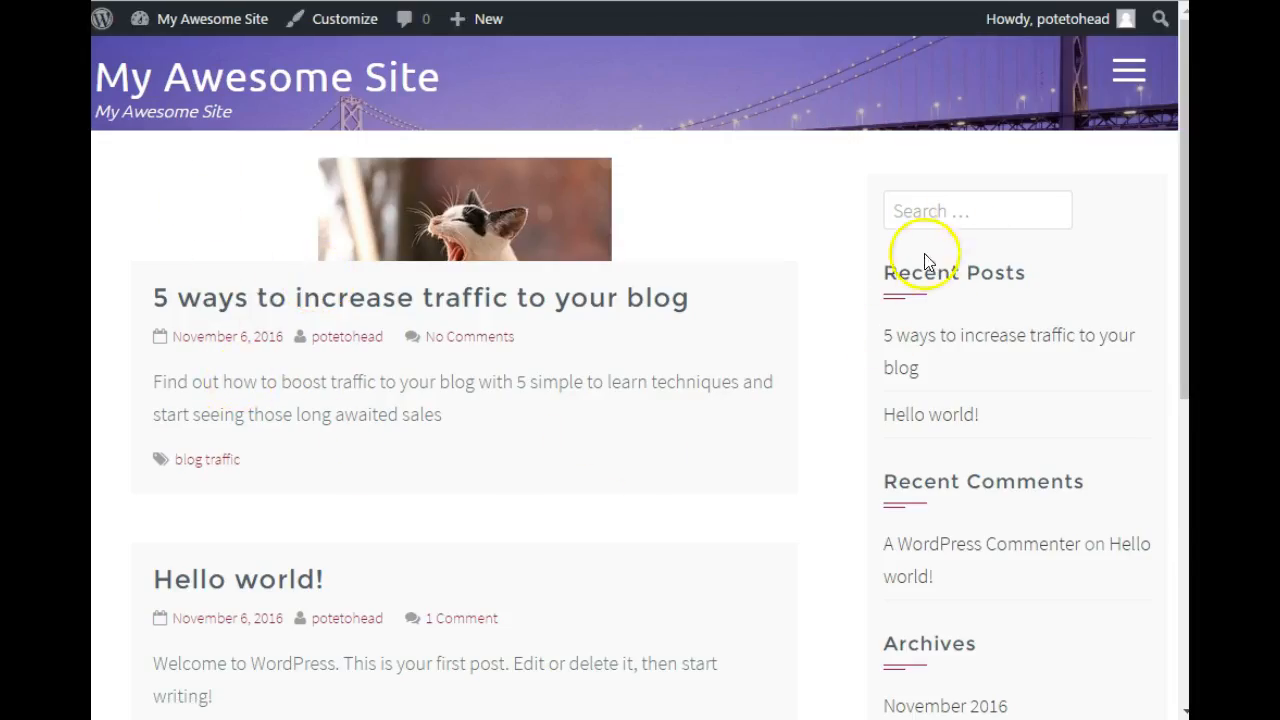
scroll(712, 328, "down", 6)
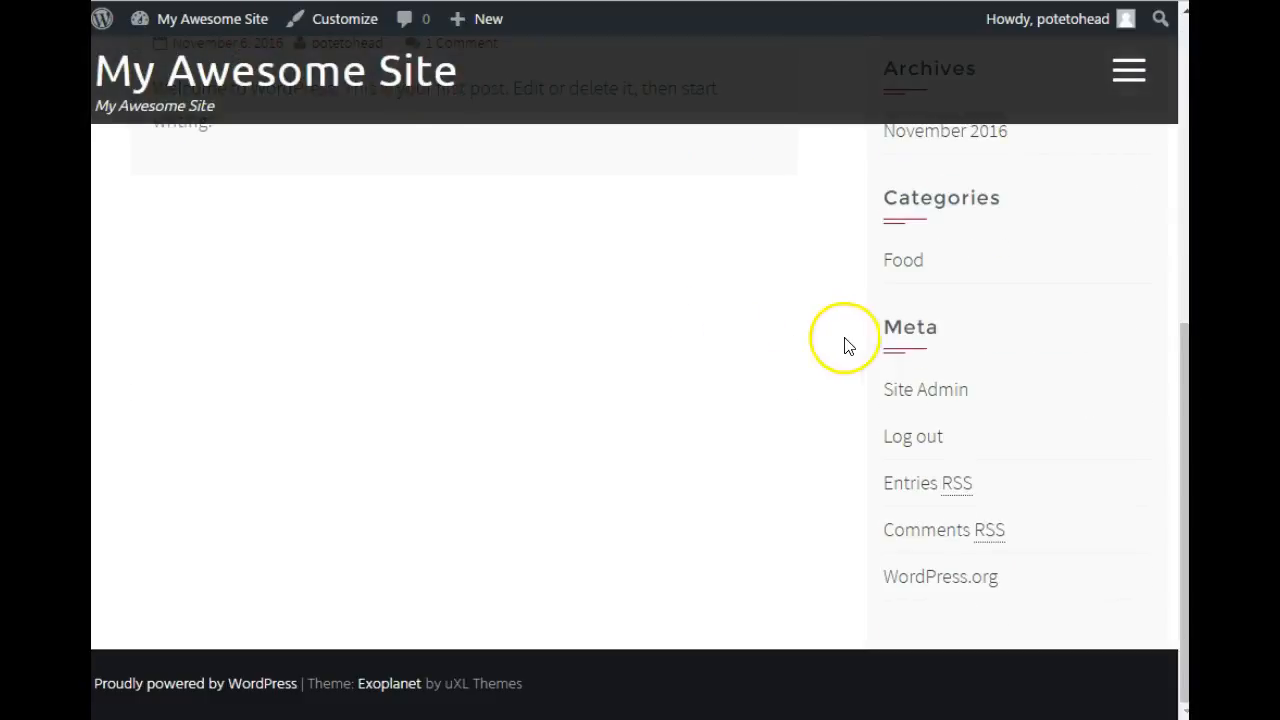